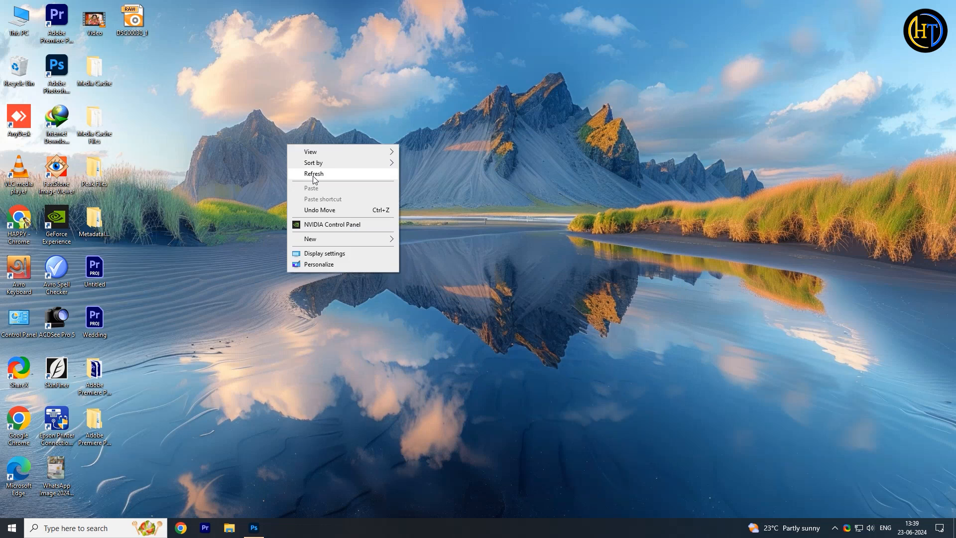
# Open the raw photo DSC00030_1 in Photoshop and set exposure +0.10, contrast +4, highlights -11, shadows +16, whites -7 and blacks -6.
pyautogui.moveTo(133, 19); pyautogui.dragTo(343, 306)
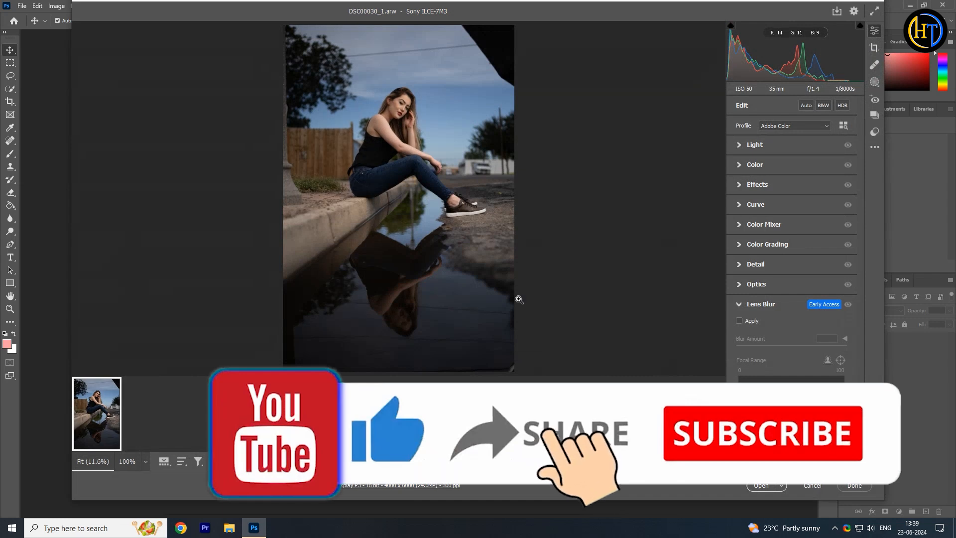
pyautogui.click(772, 147)
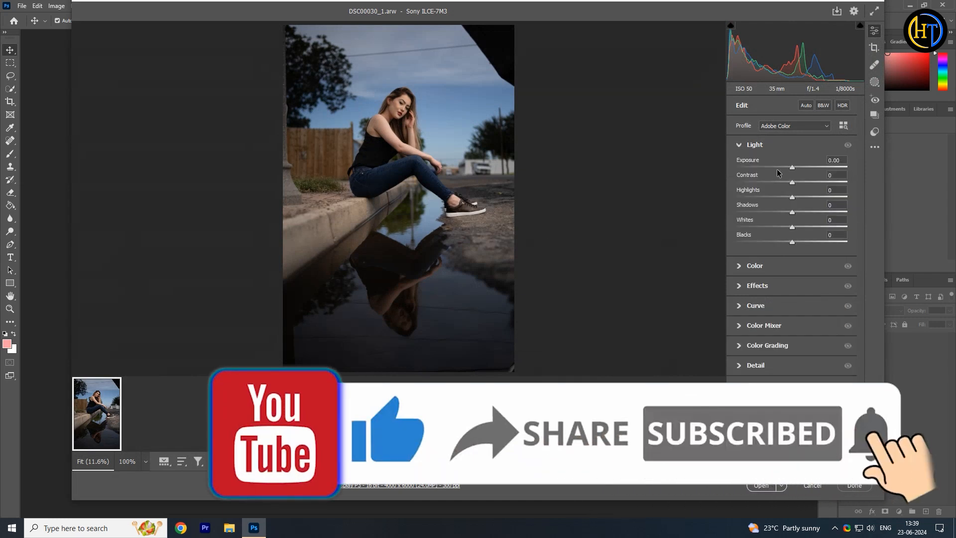
pyautogui.moveTo(800, 164); pyautogui.dragTo(796, 223)
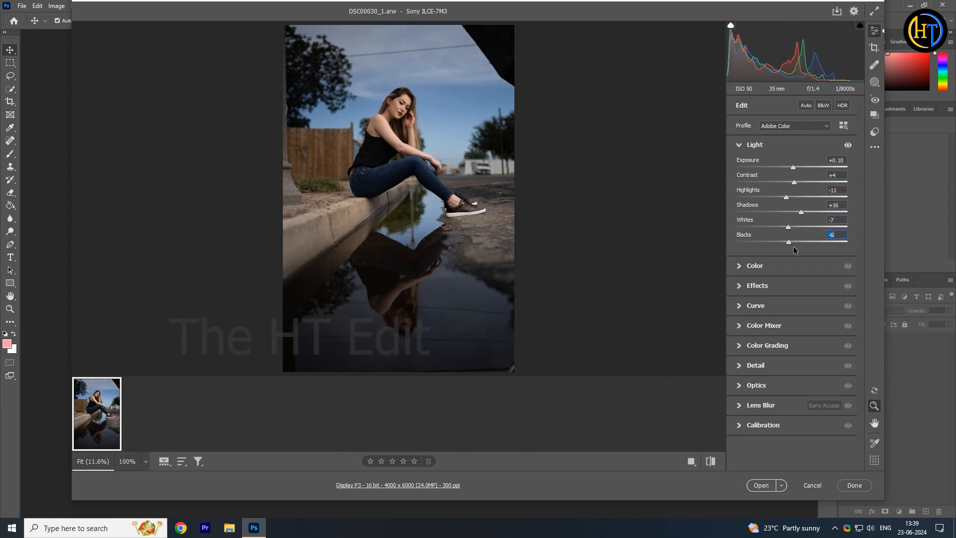
# Set the photo's colour temperature to 6150, texture to +6, clarity to +5 and dehaze to +5.
pyautogui.click(786, 268)
pyautogui.moveTo(790, 201); pyautogui.dragTo(791, 202)
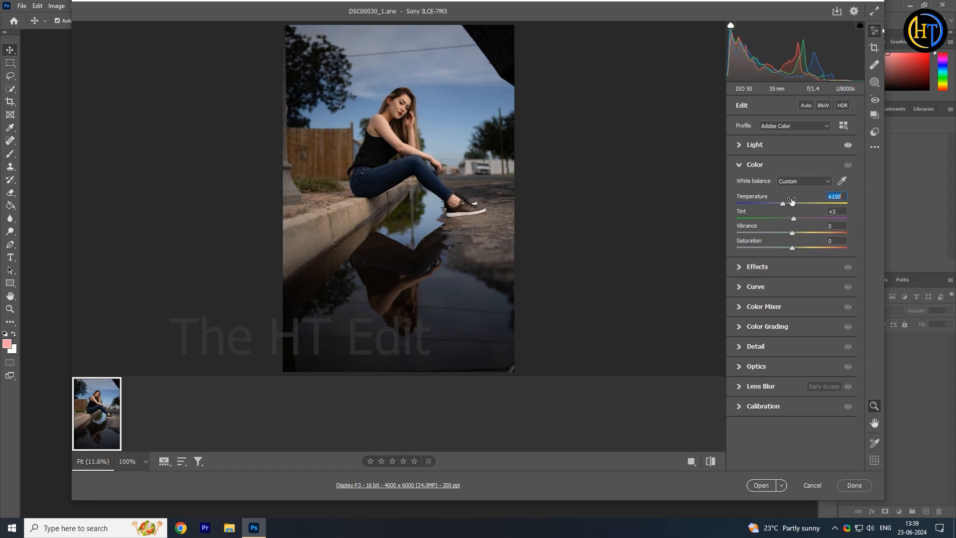
pyautogui.click(780, 274)
pyautogui.moveTo(792, 206); pyautogui.dragTo(795, 236)
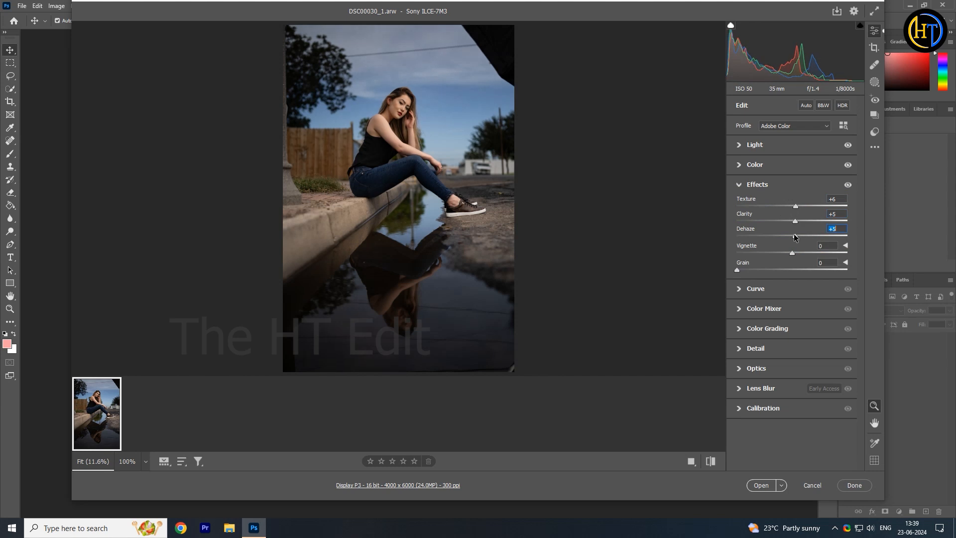
# Open the adjusted raw photo as a document and duplicate its Background layer.
pyautogui.click(766, 486)
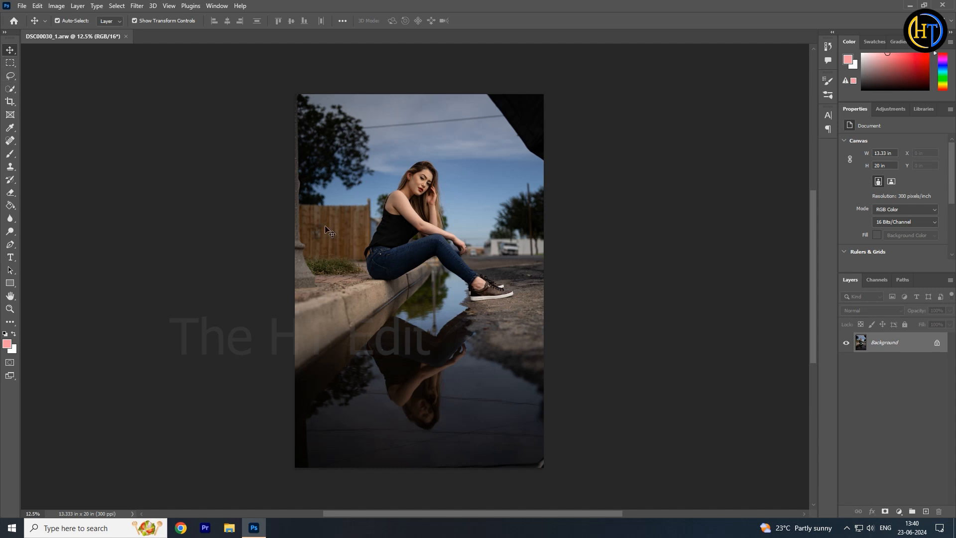
pyautogui.moveTo(915, 351); pyautogui.dragTo(926, 511)
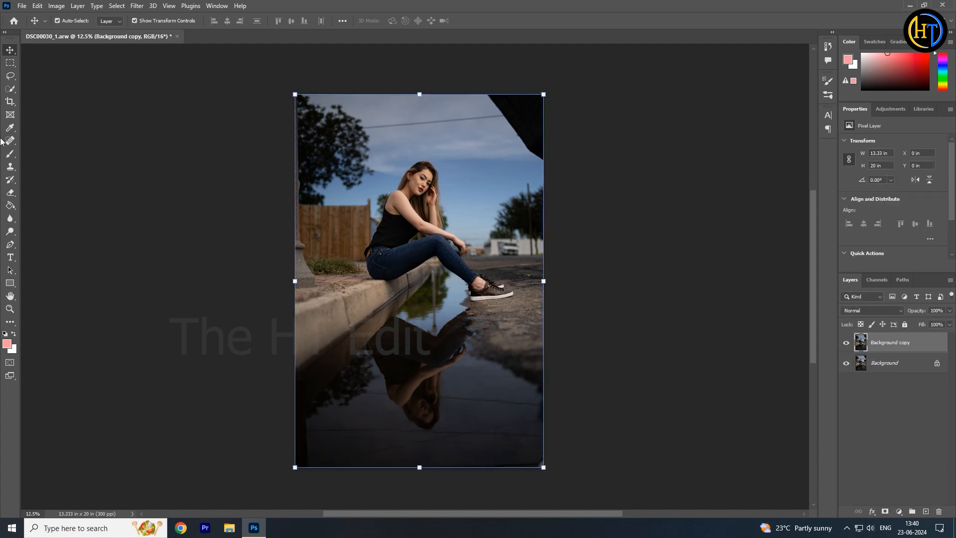
# Lasso the dark structure in the photo's upper-right corner and replace it with sky using Fill.
pyautogui.click(9, 76)
pyautogui.moveTo(483, 93); pyautogui.dragTo(517, 145)
pyautogui.moveTo(559, 171)
pyautogui.mouseDown()
pyautogui.moveTo(566, 113)
pyautogui.moveTo(541, 68)
pyautogui.moveTo(482, 82)
pyautogui.mouseUp()
pyautogui.rightClick(519, 112)
pyautogui.click(537, 233)
pyautogui.click(541, 131)
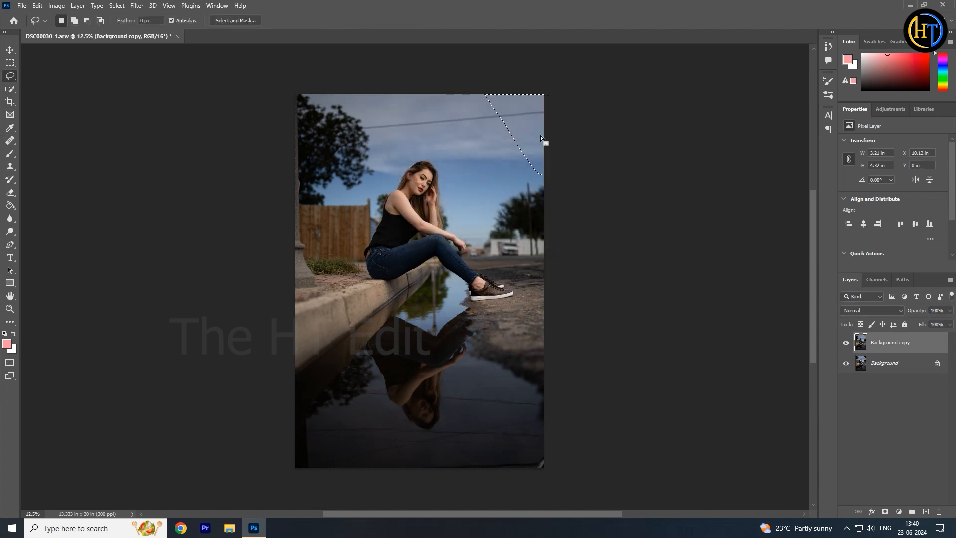
# Lasso the power line across the sky, remove it with Fill, and clear the selection.
pyautogui.moveTo(370, 132); pyautogui.dragTo(539, 121)
pyautogui.moveTo(481, 114); pyautogui.dragTo(418, 118)
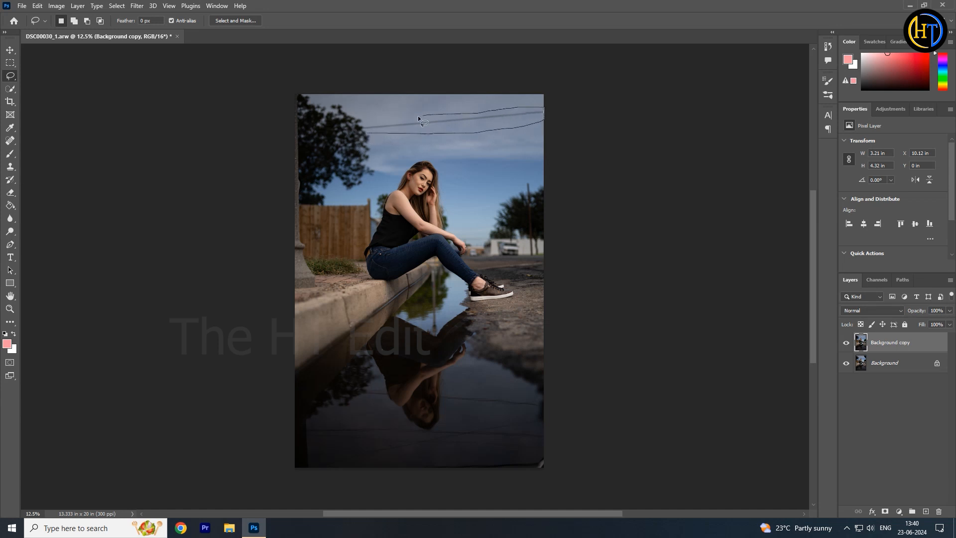
pyautogui.moveTo(366, 132); pyautogui.dragTo(372, 134)
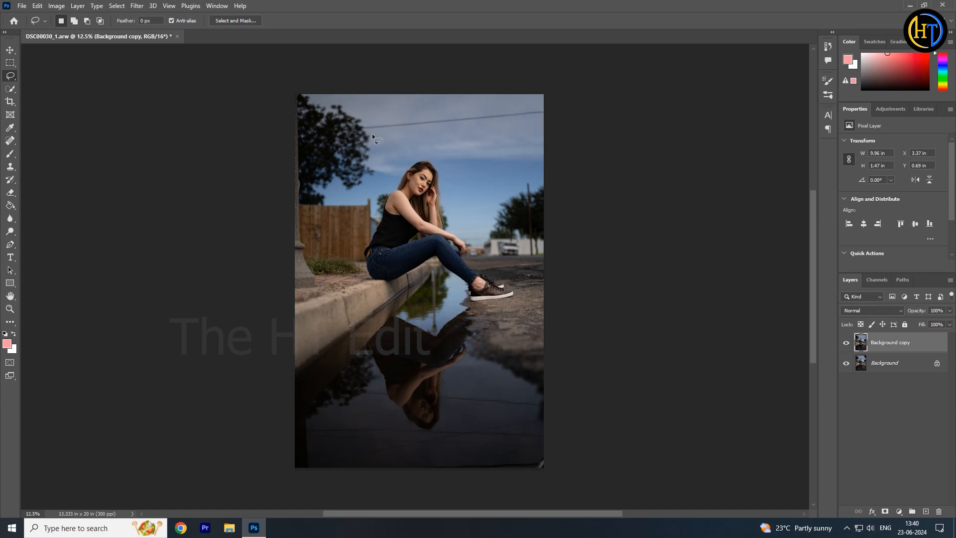
pyautogui.rightClick(404, 127)
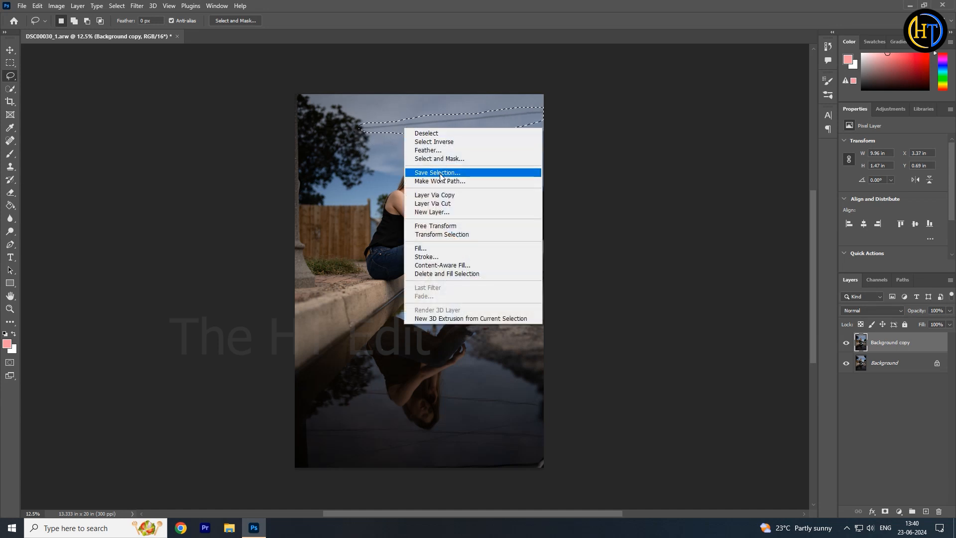
pyautogui.click(439, 247)
pyautogui.click(548, 130)
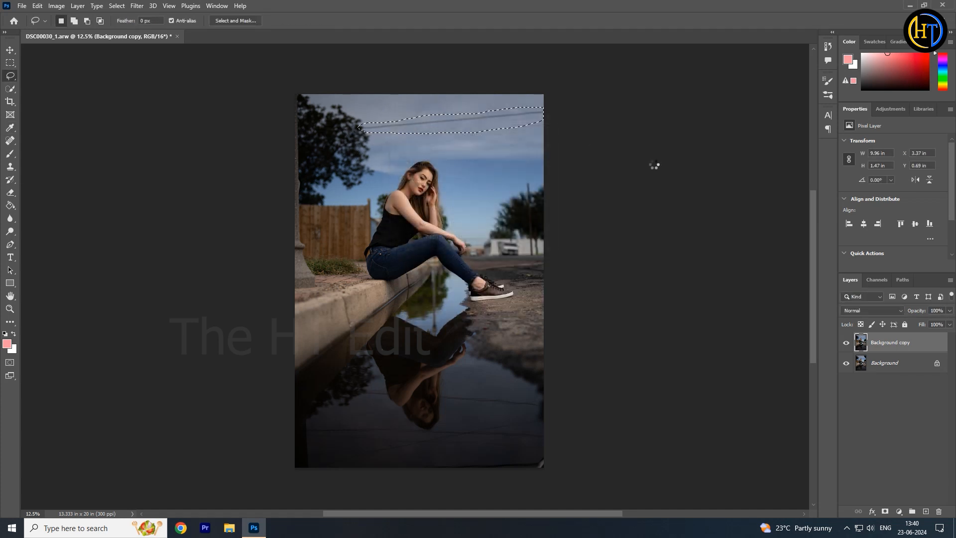
pyautogui.hotkey('ctrl', 'd')
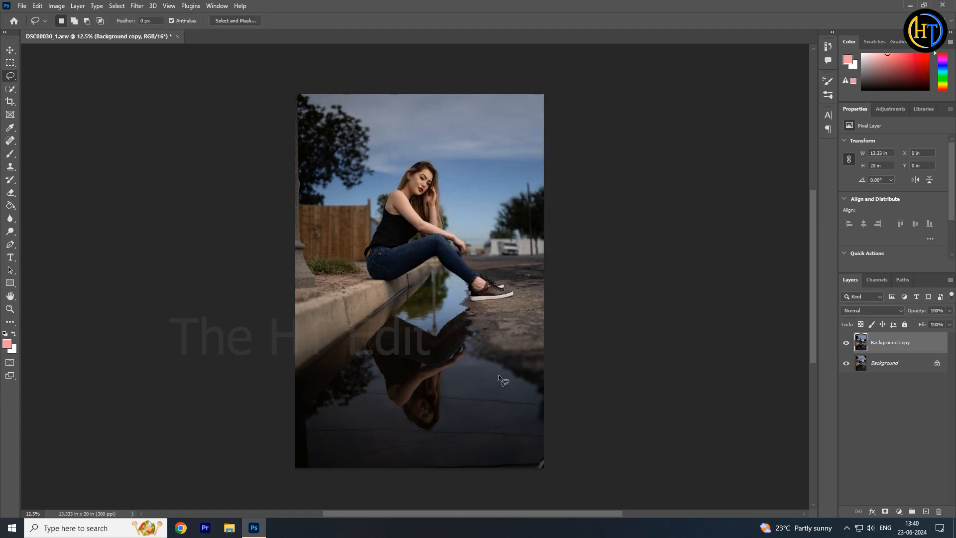
# Lasso the wire reflection in the water to the right of the woman's reflected head and remove it with Fill.
pyautogui.scroll(-3, 501, 378)
pyautogui.moveTo(443, 325)
pyautogui.mouseDown()
pyautogui.moveTo(544, 330)
pyautogui.moveTo(496, 317)
pyautogui.moveTo(442, 322)
pyautogui.mouseUp()
pyautogui.rightClick(476, 317)
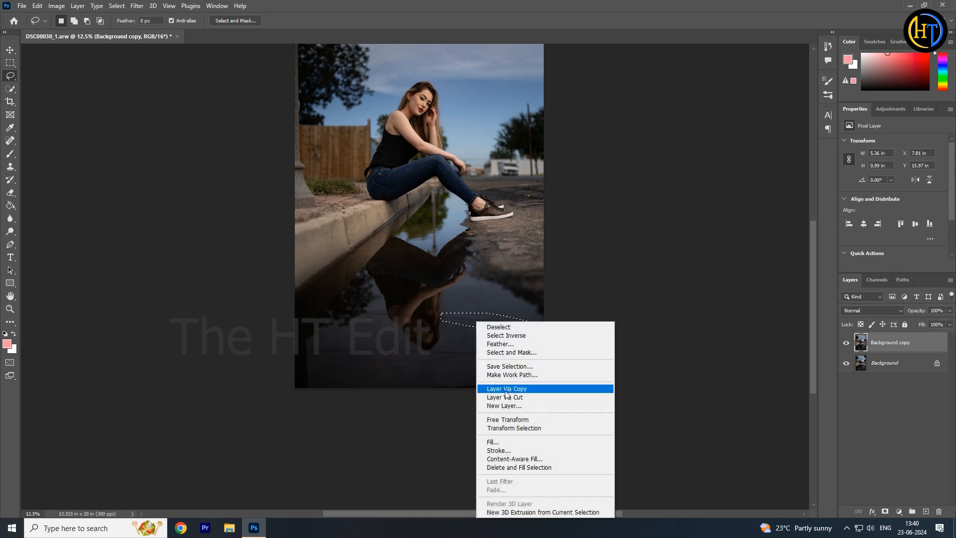
pyautogui.click(498, 442)
pyautogui.click(539, 135)
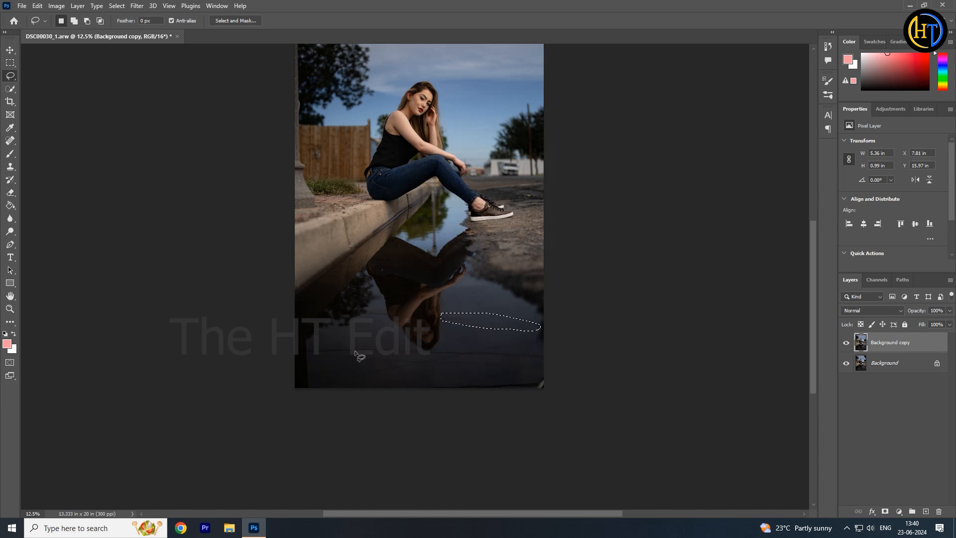
# Lasso the short wire reflection to the left of the woman's reflection, remove it with Fill, and clear the selection.
pyautogui.moveTo(361, 315); pyautogui.dragTo(387, 315)
pyautogui.rightClick(369, 319)
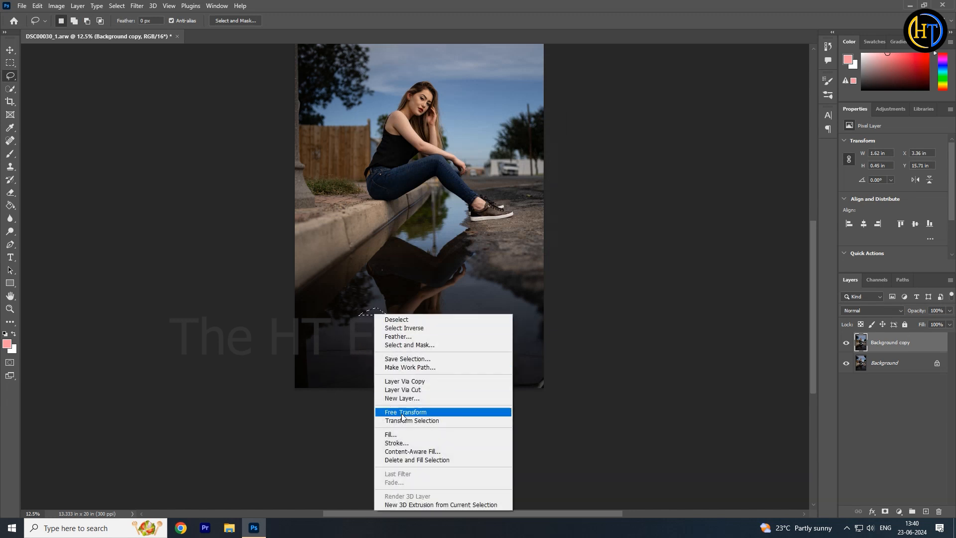
pyautogui.click(394, 432)
pyautogui.click(539, 134)
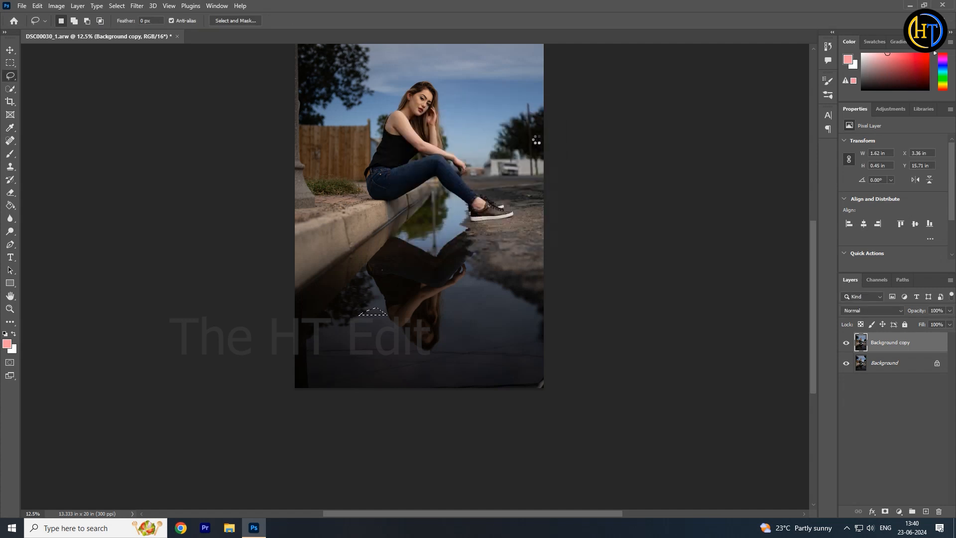
pyautogui.scroll(-3, 591, 246)
pyautogui.hotkey('ctrl', 'd')
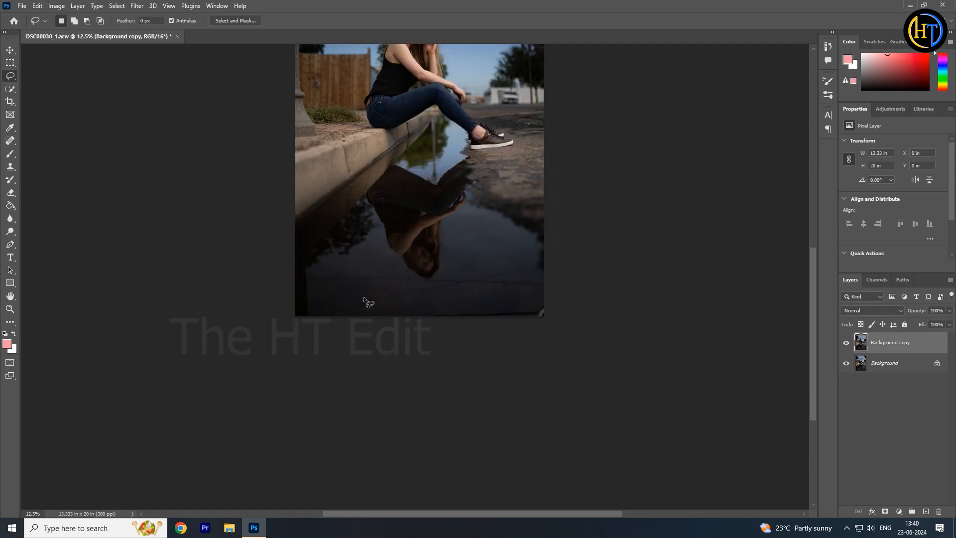
# Lasso the lower-left area of the water containing the wire reflection, fill it, and clear the selection.
pyautogui.moveTo(309, 277)
pyautogui.mouseDown()
pyautogui.moveTo(433, 280)
pyautogui.moveTo(430, 295)
pyautogui.moveTo(329, 317)
pyautogui.moveTo(314, 274)
pyautogui.mouseUp()
pyautogui.rightClick(331, 279)
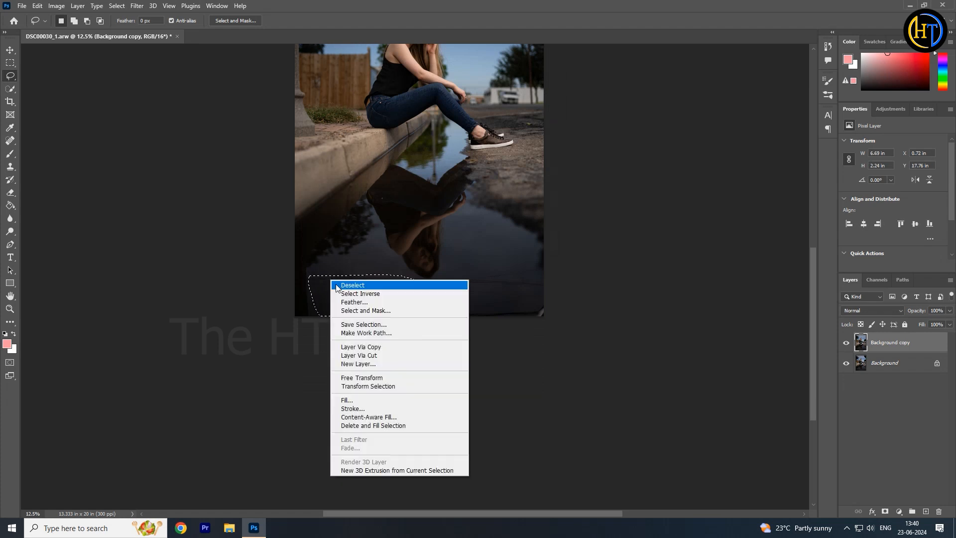
pyautogui.click(349, 401)
pyautogui.click(536, 133)
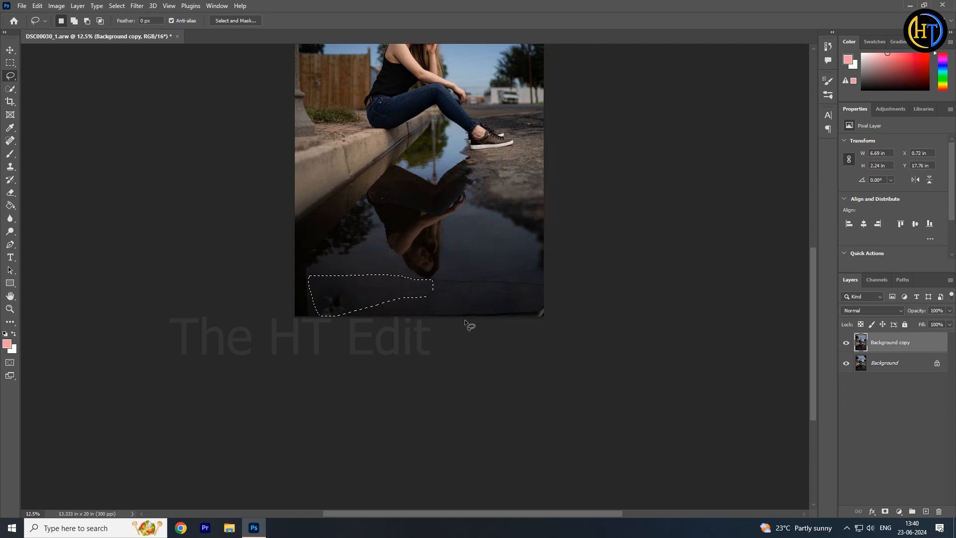
pyautogui.click(305, 217)
# Heal the blotchy patch in the lower-left water with the Spot Healing Brush at size 90.
pyautogui.click(10, 141)
pyautogui.click(48, 144)
pyautogui.moveTo(363, 291); pyautogui.dragTo(468, 330)
pyautogui.moveTo(501, 304); pyautogui.dragTo(437, 291)
pyautogui.press(']')
pyautogui.press(']')
pyautogui.press(']')
pyautogui.press(']')
pyautogui.press(']')
pyautogui.moveTo(211, 334)
pyautogui.mouseDown()
pyautogui.moveTo(355, 296)
pyautogui.moveTo(427, 288)
pyautogui.moveTo(264, 311)
pyautogui.mouseUp()
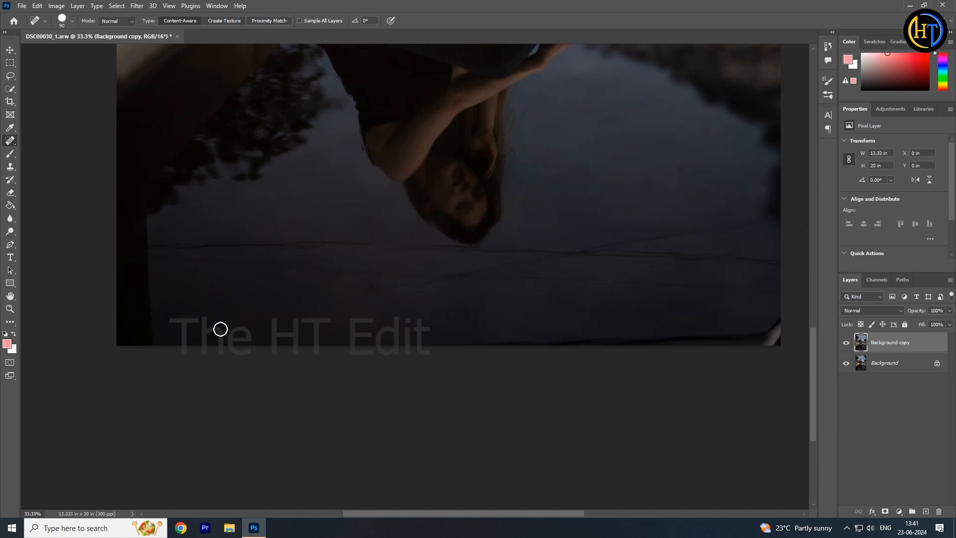
# Heal away the wire reflections in the water to the left of and below the woman's reflected head.
pyautogui.moveTo(153, 244)
pyautogui.mouseDown()
pyautogui.moveTo(408, 248)
pyautogui.moveTo(219, 261)
pyautogui.moveTo(203, 247)
pyautogui.mouseUp()
pyautogui.moveTo(154, 258)
pyautogui.mouseDown()
pyautogui.moveTo(238, 258)
pyautogui.moveTo(355, 275)
pyautogui.mouseUp()
pyautogui.moveTo(252, 321)
pyautogui.mouseDown()
pyautogui.moveTo(372, 291)
pyautogui.moveTo(383, 270)
pyautogui.moveTo(422, 273)
pyautogui.mouseUp()
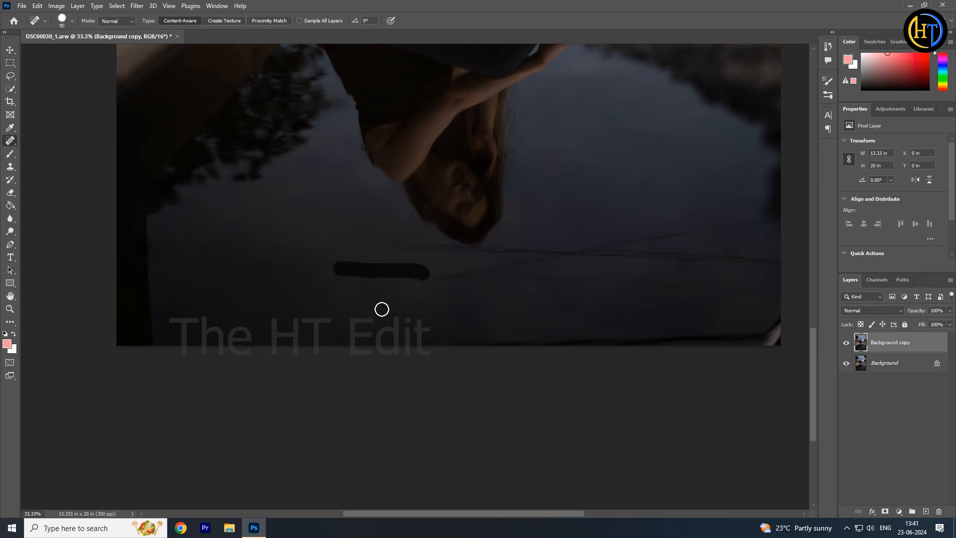
pyautogui.moveTo(378, 246); pyautogui.dragTo(511, 259)
pyautogui.moveTo(423, 292); pyautogui.dragTo(478, 270)
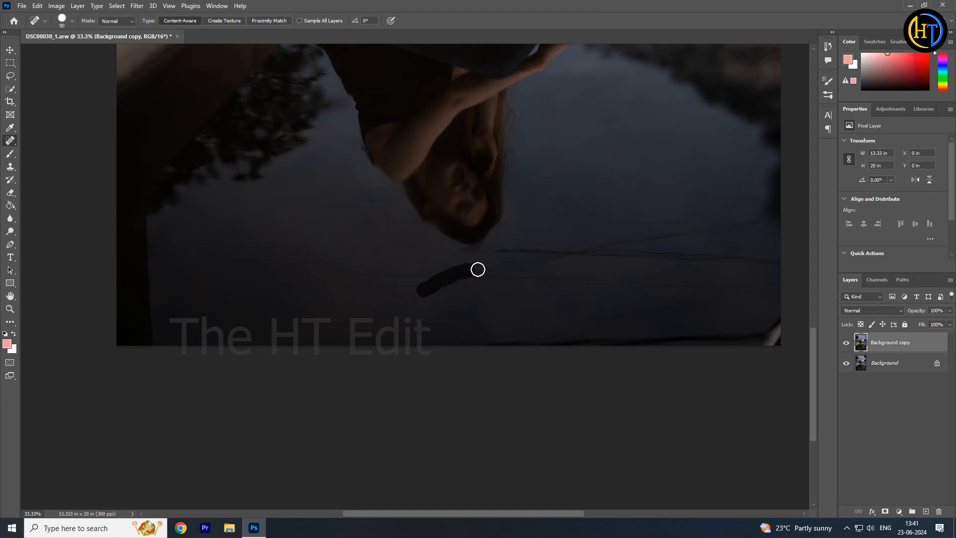
pyautogui.moveTo(395, 279)
pyautogui.mouseDown()
pyautogui.moveTo(445, 275)
pyautogui.moveTo(429, 284)
pyautogui.moveTo(420, 277)
pyautogui.moveTo(568, 256)
pyautogui.mouseUp()
pyautogui.moveTo(481, 276); pyautogui.dragTo(647, 274)
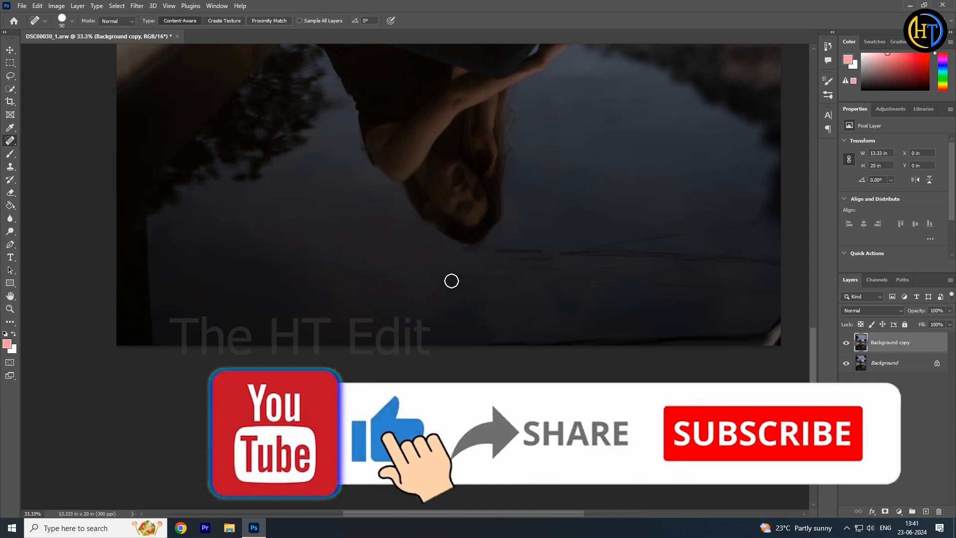
# Enlarge the healing brush to 175 and remove the long wire reflections in the lower-right water.
pyautogui.press(']')
pyautogui.press(']')
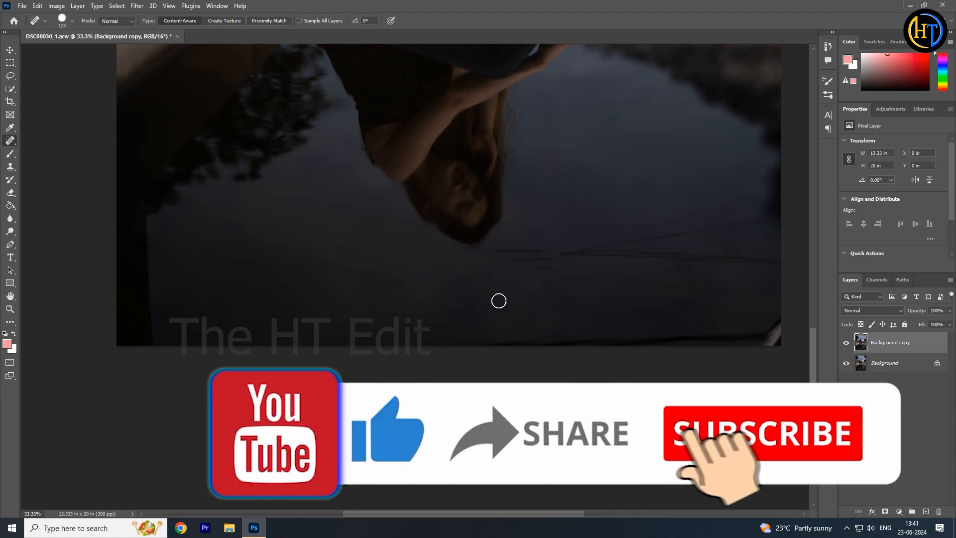
pyautogui.press(']')
pyautogui.press(']')
pyautogui.moveTo(573, 255)
pyautogui.mouseDown()
pyautogui.moveTo(677, 224)
pyautogui.moveTo(754, 225)
pyautogui.mouseUp()
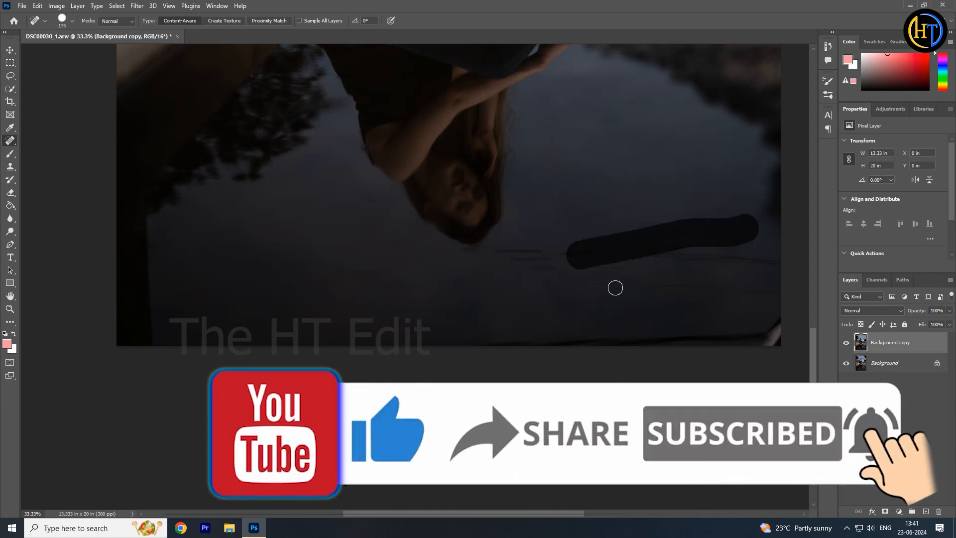
pyautogui.moveTo(647, 246)
pyautogui.mouseDown()
pyautogui.moveTo(704, 241)
pyautogui.moveTo(775, 261)
pyautogui.mouseUp()
pyautogui.moveTo(660, 285); pyautogui.dragTo(726, 284)
# Spot-heal the remaining line fragments in the water just right of and below the reflected head.
pyautogui.click(591, 259)
pyautogui.click(615, 268)
pyautogui.click(576, 280)
pyautogui.click(545, 262)
pyautogui.click(512, 254)
pyautogui.click(496, 259)
pyautogui.click(468, 259)
pyautogui.click(530, 246)
pyautogui.click(534, 259)
pyautogui.click(531, 256)
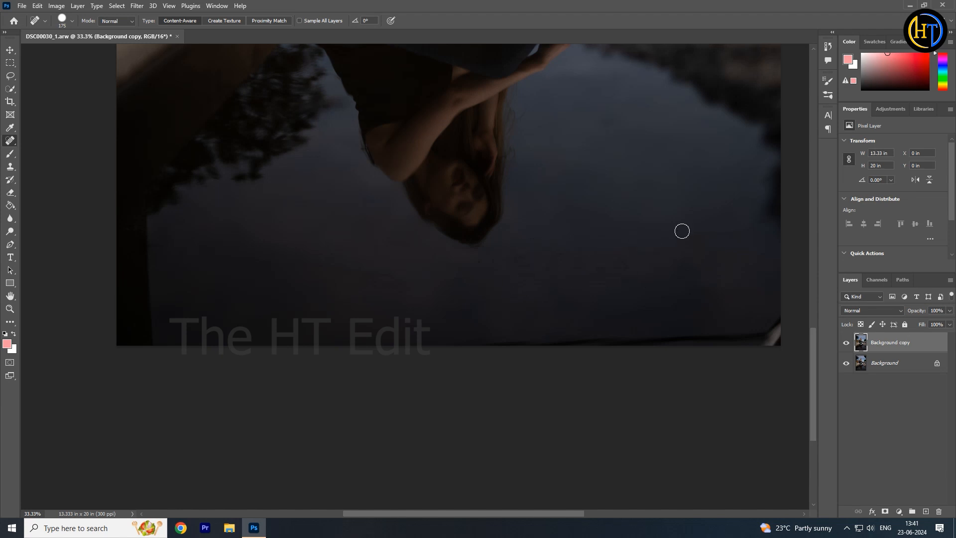
# Duplicate the retouched Background copy layer.
pyautogui.scroll(-4, 611, 271)
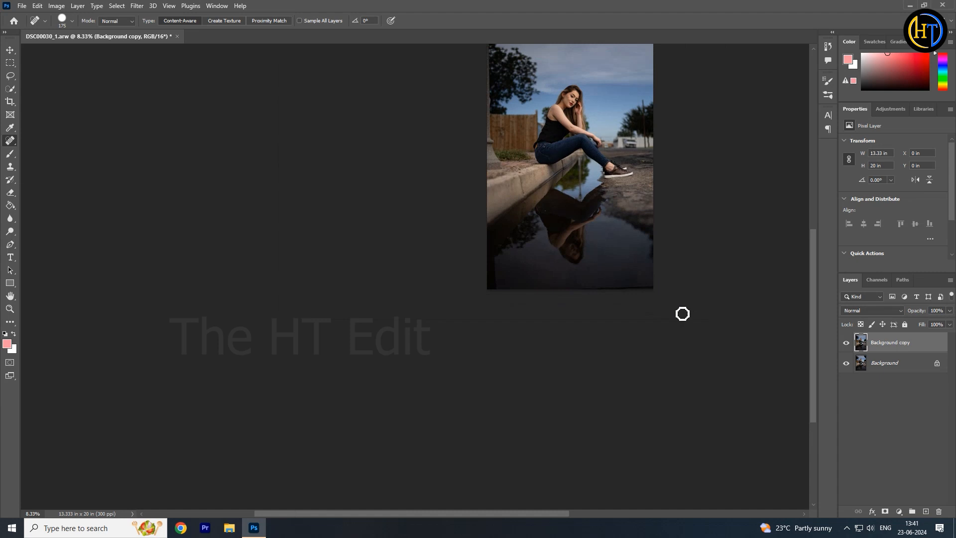
pyautogui.click(10, 50)
pyautogui.moveTo(456, 239); pyautogui.dragTo(335, 314)
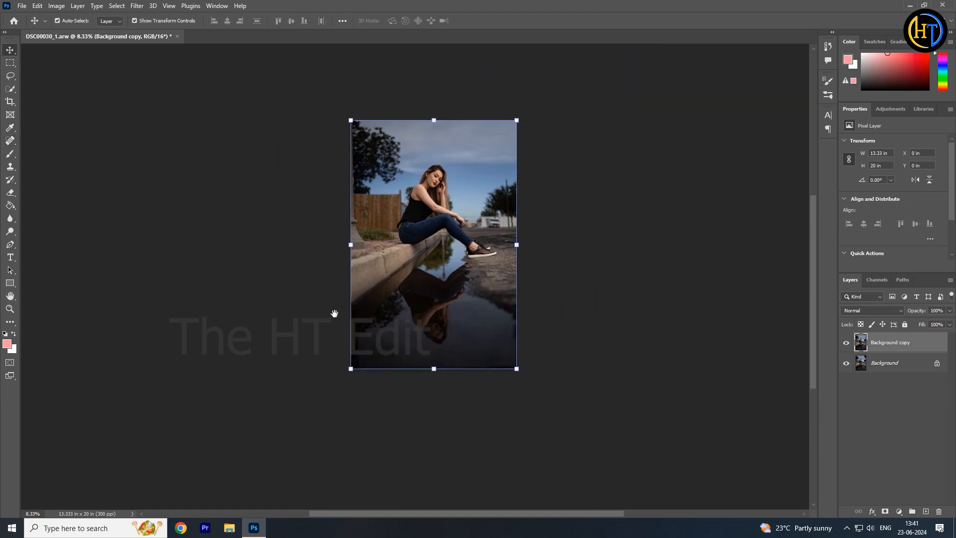
pyautogui.scroll(1, 496, 263)
pyautogui.moveTo(449, 234); pyautogui.dragTo(419, 272)
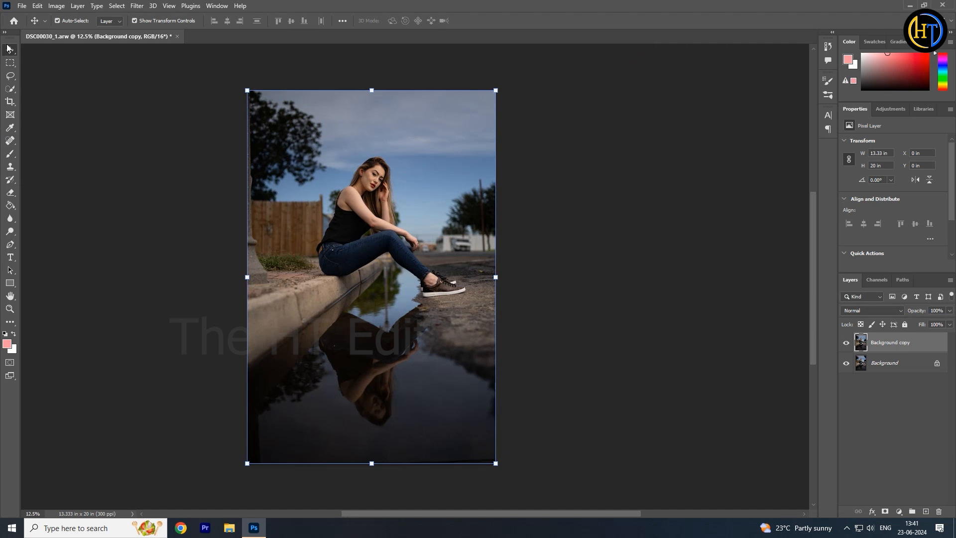
pyautogui.moveTo(891, 348); pyautogui.dragTo(926, 512)
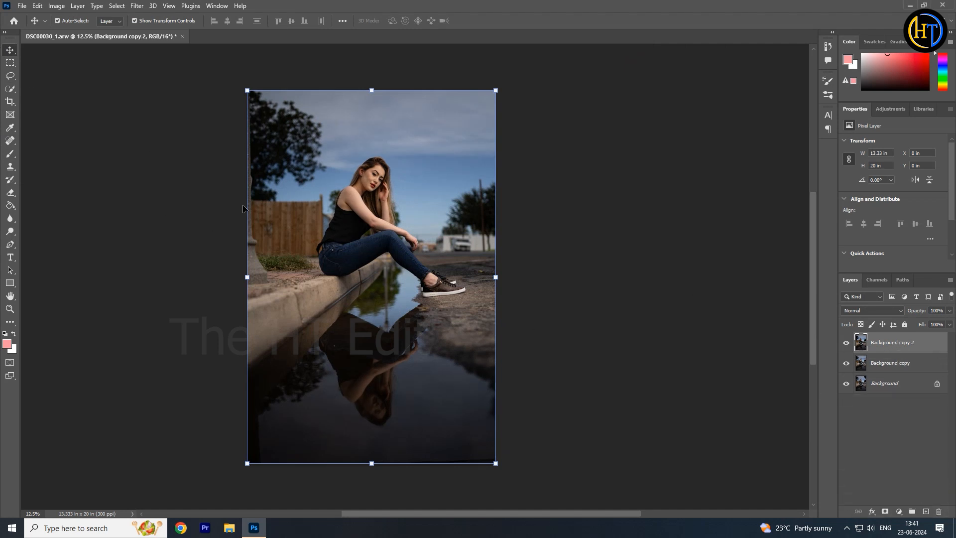
# Start Sky Replacement and compare the pink-and-teal cloud sky with the wispy blue sky.
pyautogui.click(39, 6)
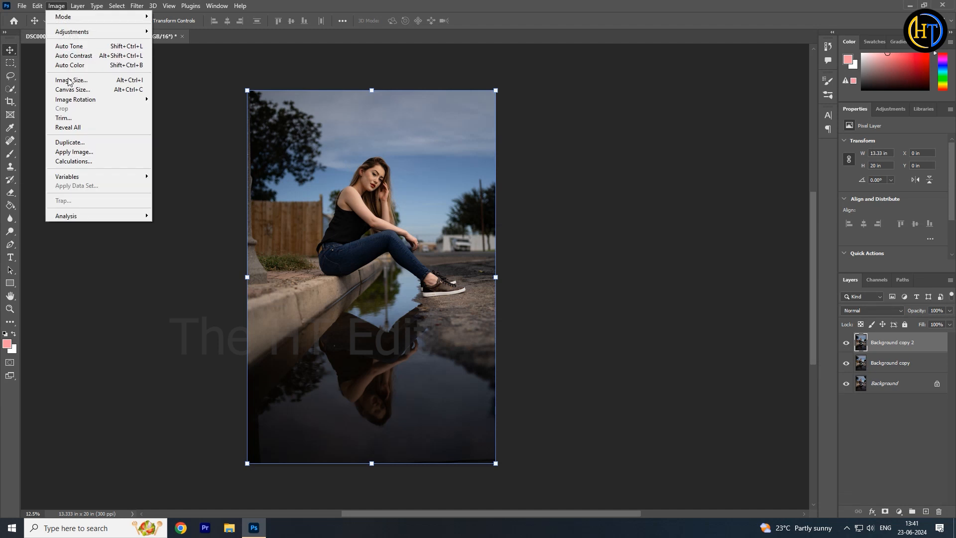
pyautogui.click(79, 262)
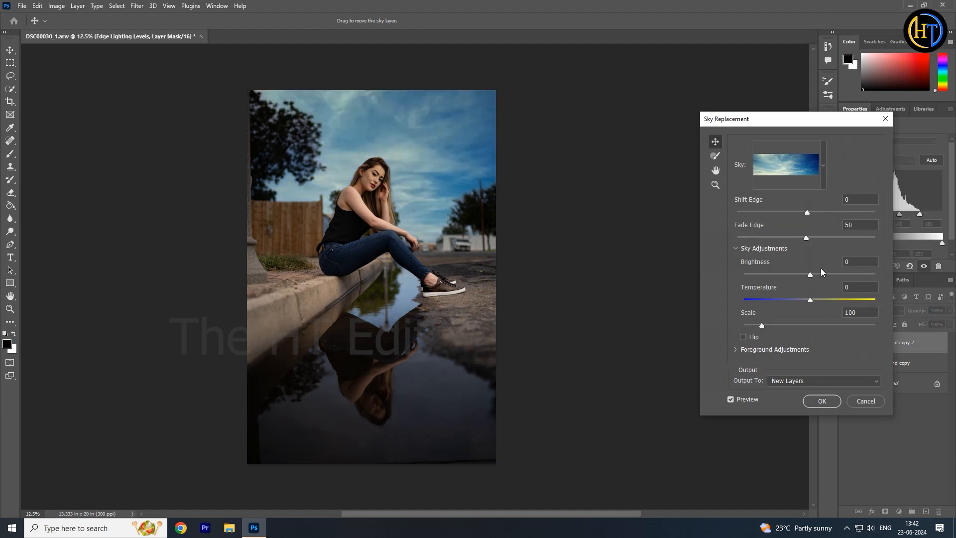
pyautogui.click(821, 160)
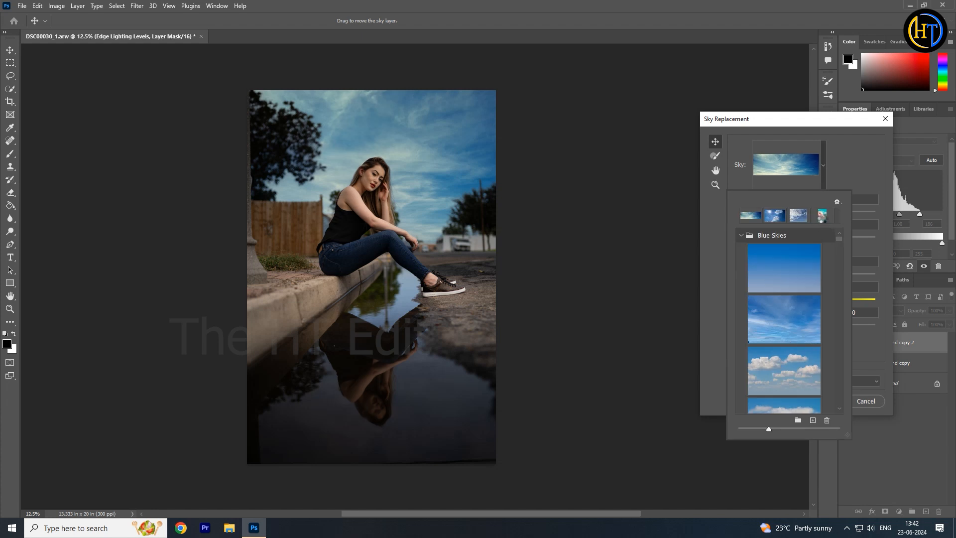
pyautogui.click(822, 216)
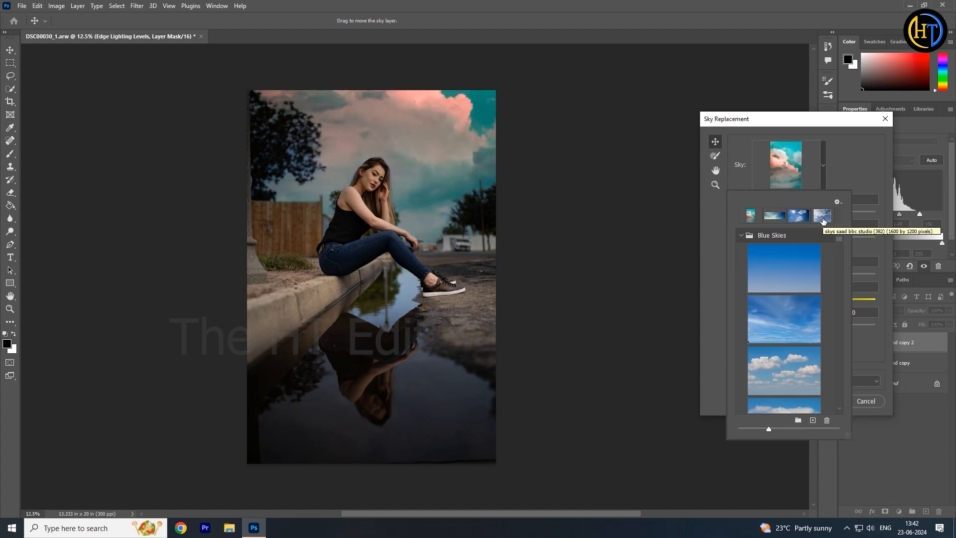
pyautogui.click(775, 216)
# Browse the sky presets and try the dark stormy sky with light rays as the replacement.
pyautogui.scroll(-1, 816, 283)
pyautogui.scroll(-10, 816, 283)
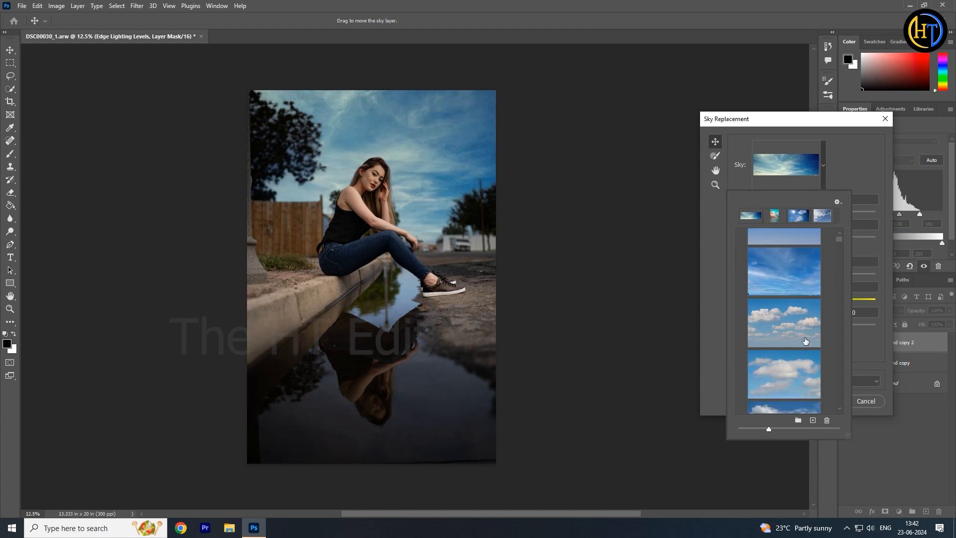
pyautogui.scroll(-1, 803, 350)
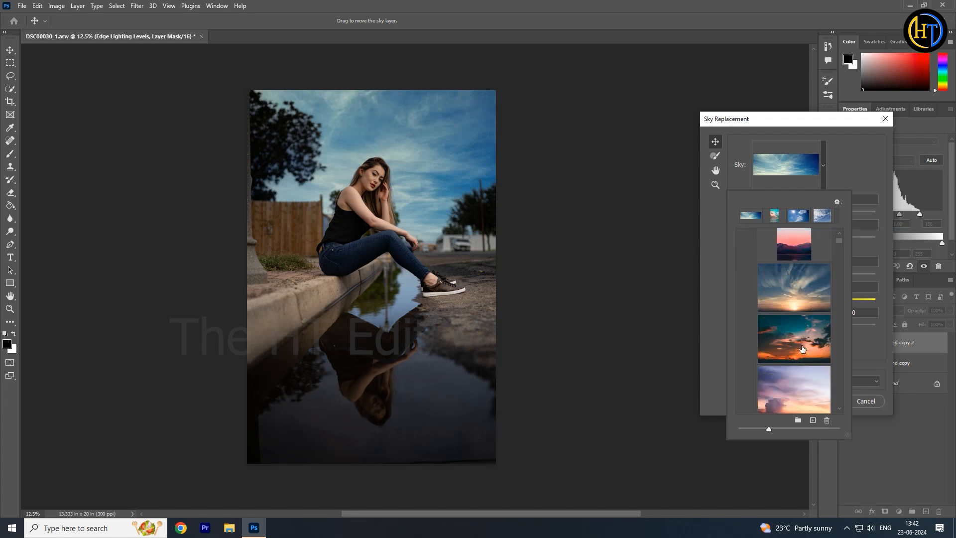
pyautogui.scroll(-10, 803, 349)
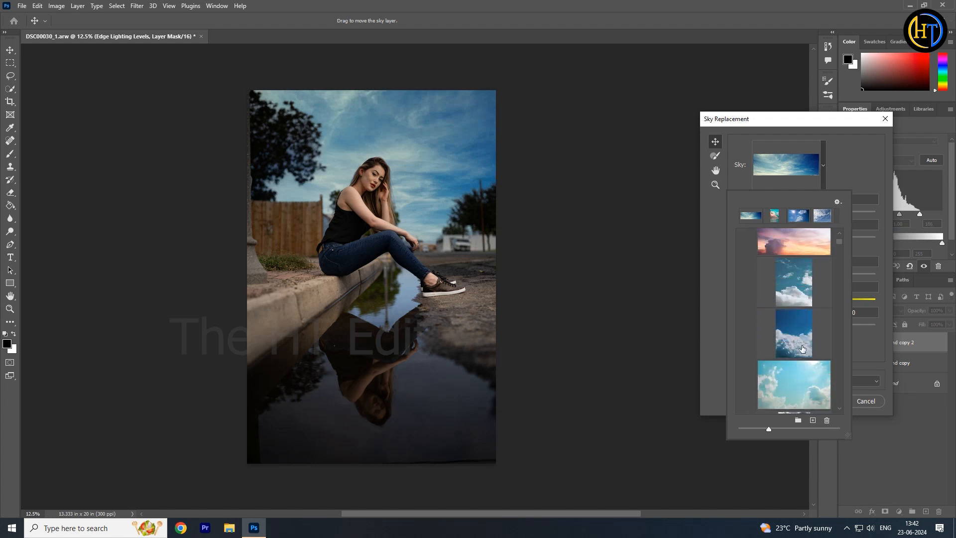
pyautogui.scroll(-1, 802, 349)
pyautogui.click(802, 346)
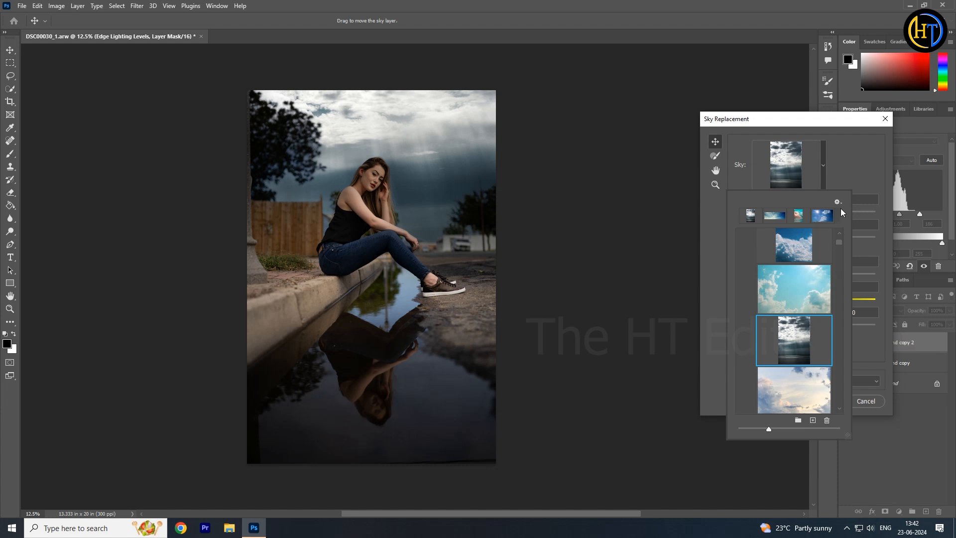
pyautogui.click(855, 160)
# Set the replacement sky's Shift Edge to 17 and its Scale to 174.
pyautogui.moveTo(807, 212)
pyautogui.mouseDown()
pyautogui.moveTo(787, 211)
pyautogui.moveTo(818, 213)
pyautogui.mouseUp()
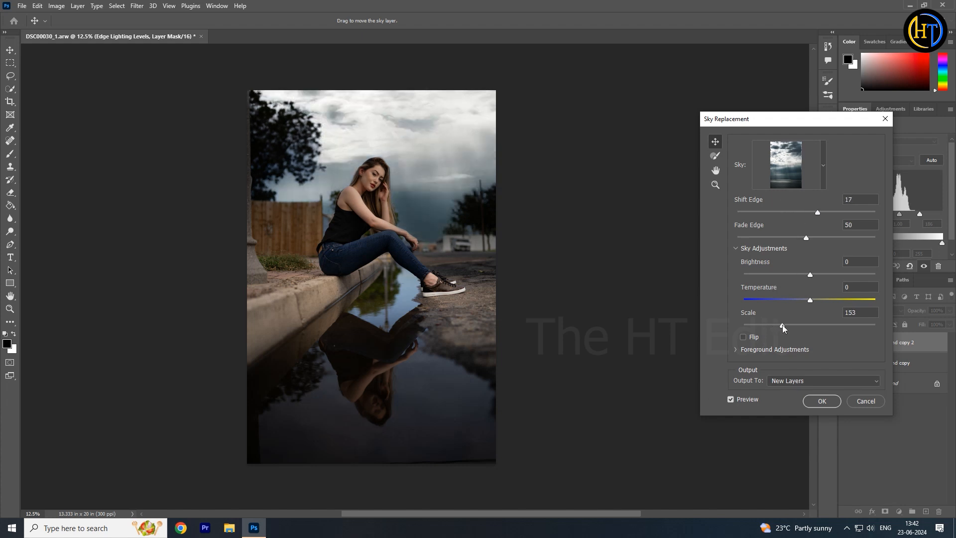
pyautogui.moveTo(782, 324); pyautogui.dragTo(790, 329)
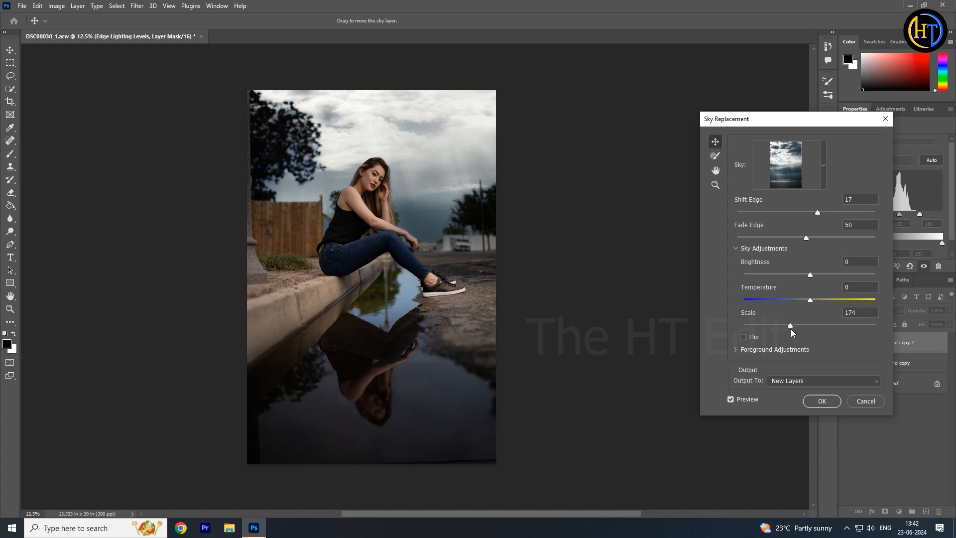
# Switch the replacement sky to the wispy blue preset and apply it as new layers.
pyautogui.click(823, 166)
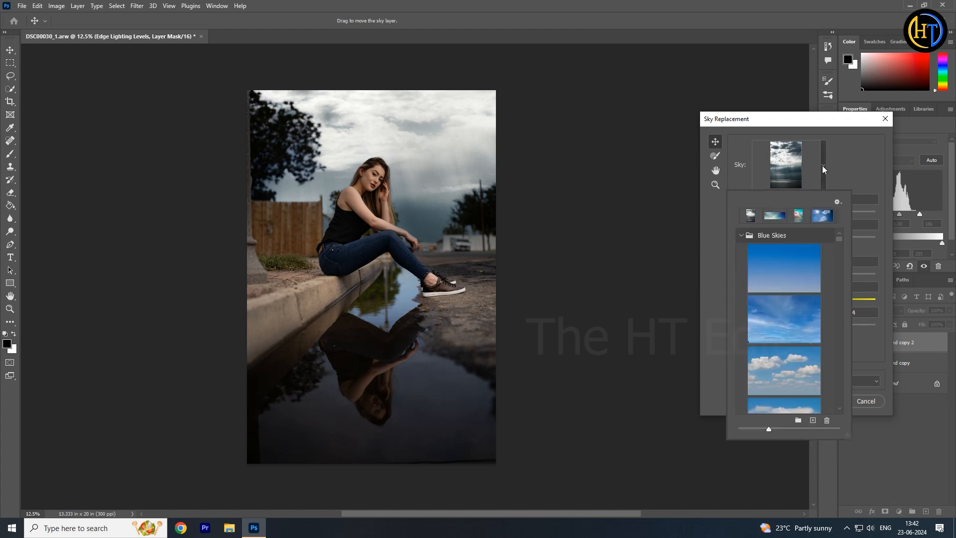
pyautogui.click(775, 215)
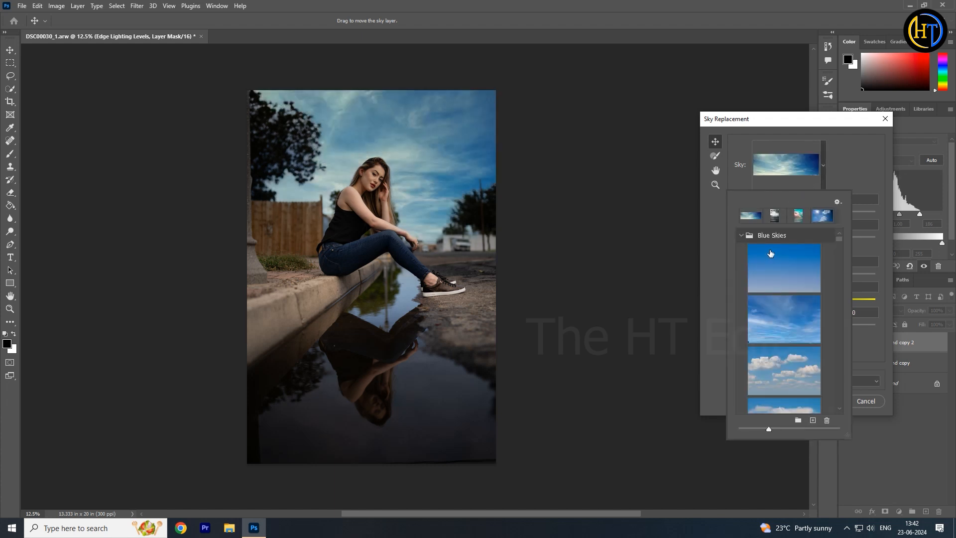
pyautogui.click(848, 165)
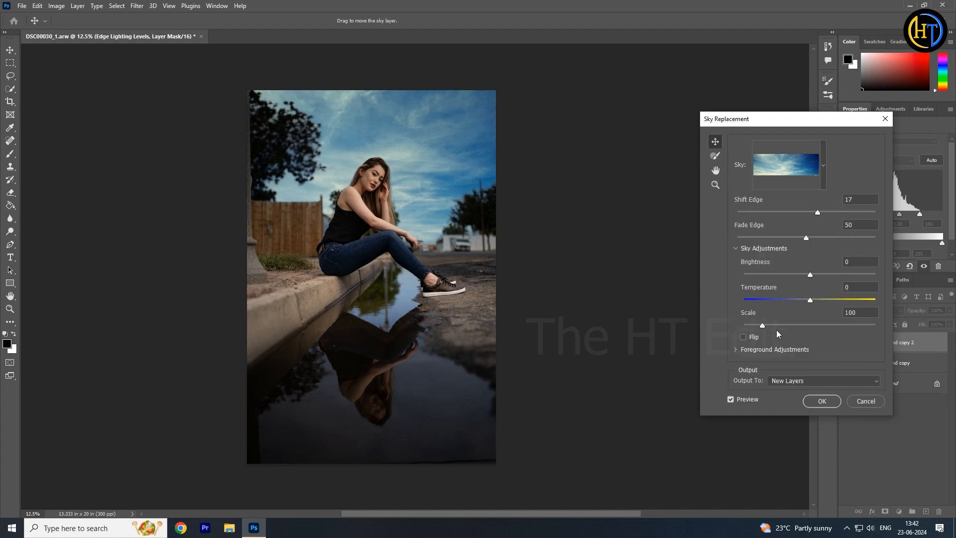
pyautogui.click(821, 401)
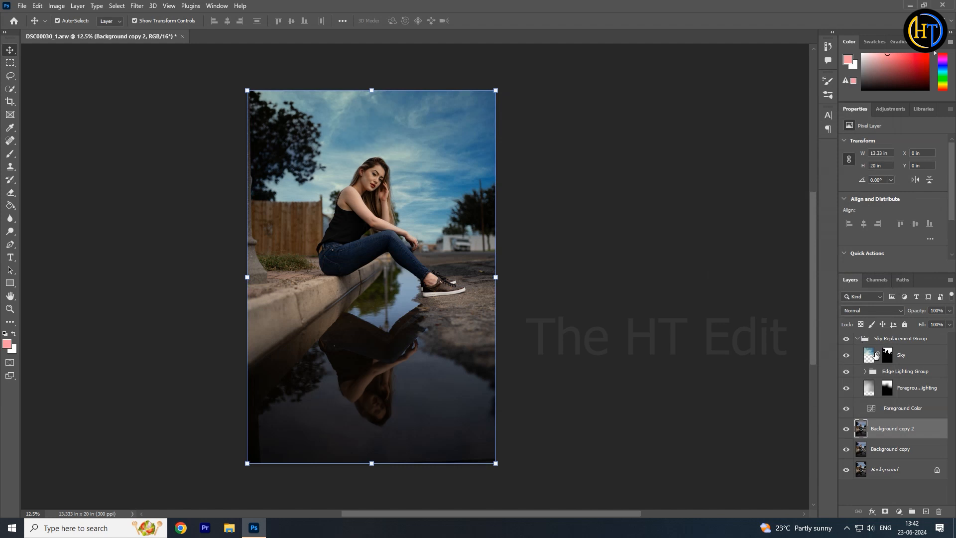
# Soften the Sky layer's image with a Gaussian Blur of 23.5 pixels radius.
pyautogui.click(885, 355)
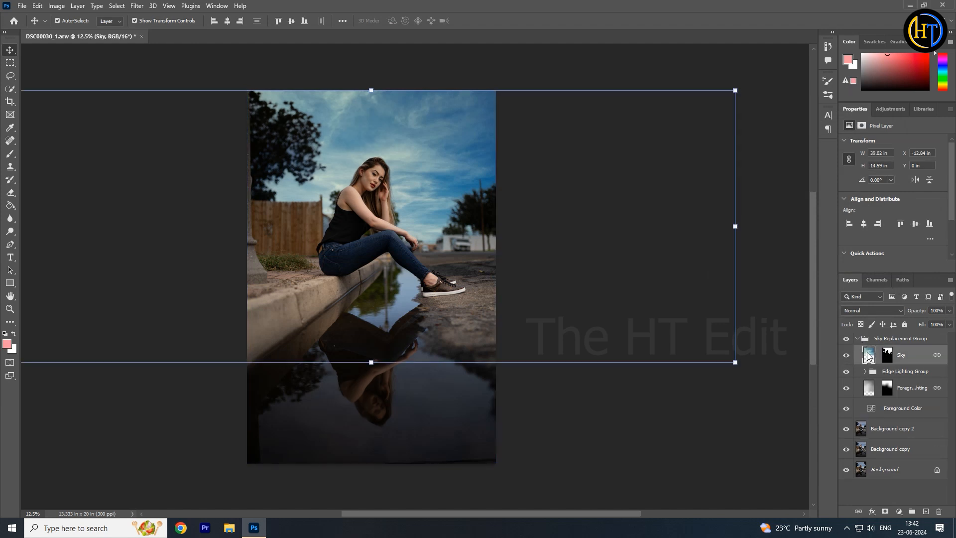
pyautogui.click(137, 6)
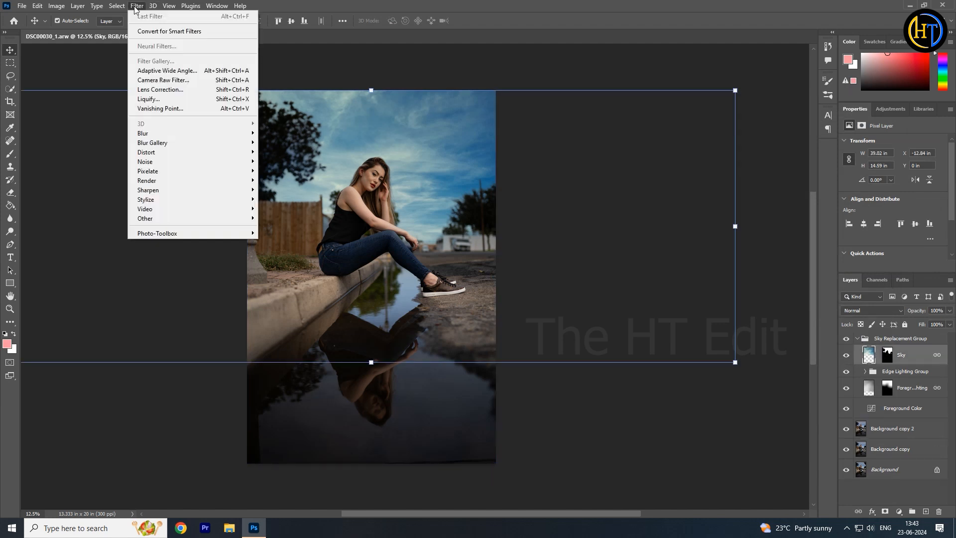
pyautogui.moveTo(182, 133)
pyautogui.click(285, 171)
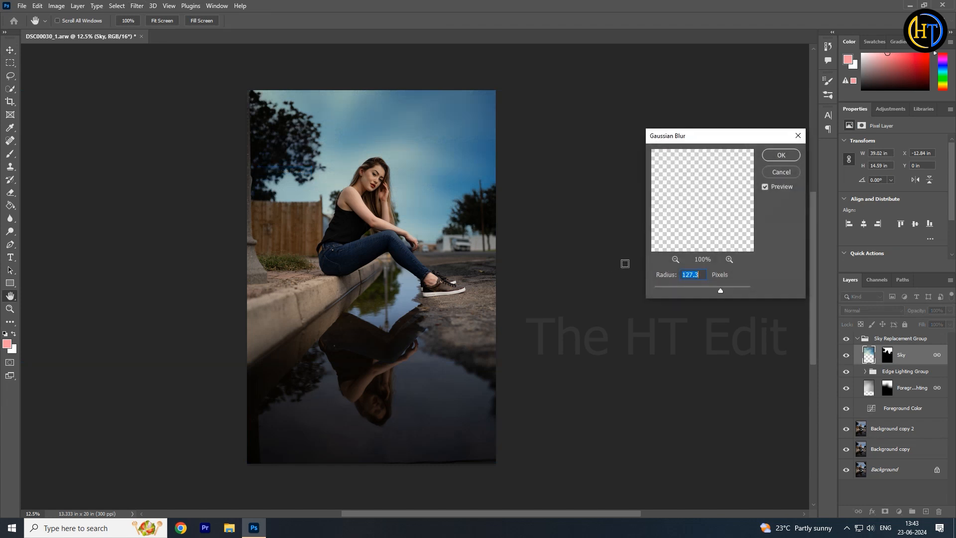
pyautogui.moveTo(677, 289); pyautogui.dragTo(681, 290)
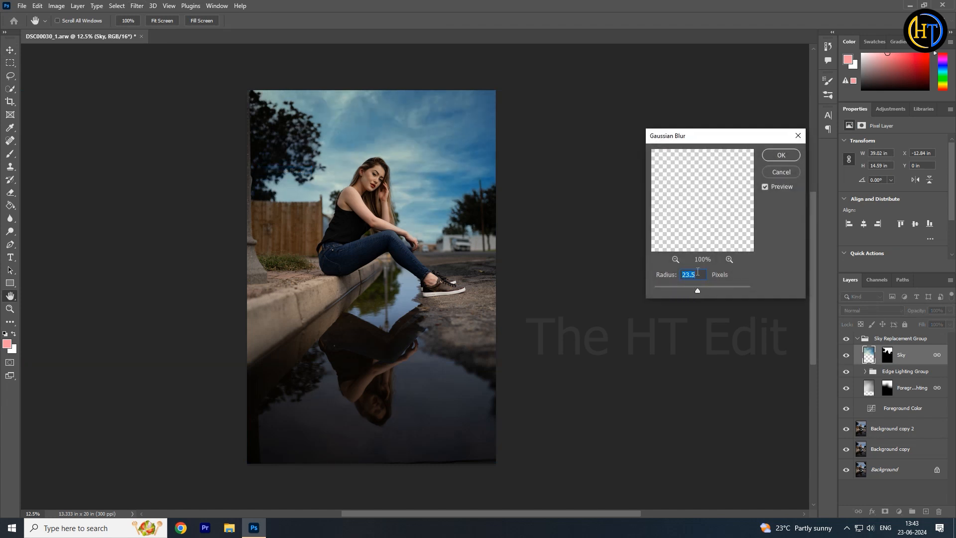
pyautogui.click(781, 155)
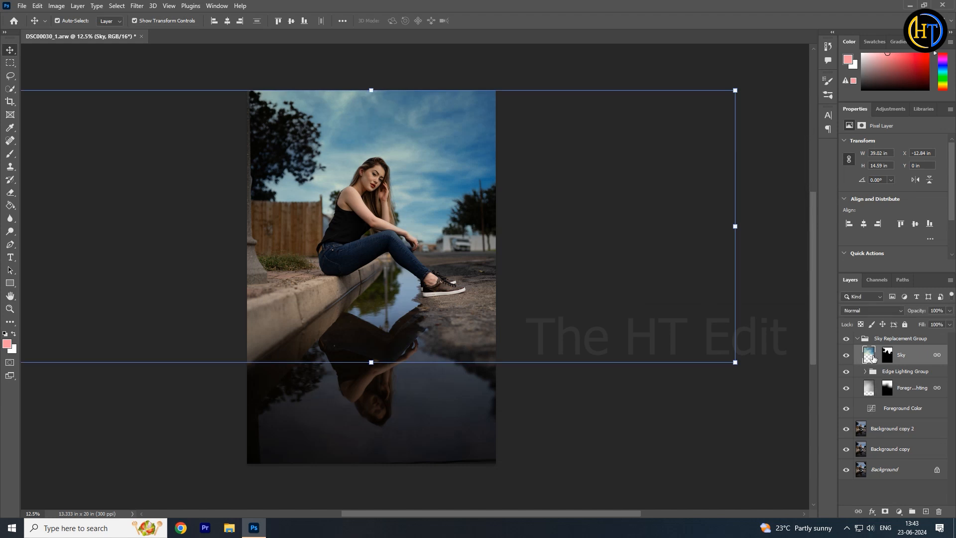
# Collapse the Sky Replacement Group and use Select Subject on Background copy 2 to select the woman and her reflection.
pyautogui.click(859, 339)
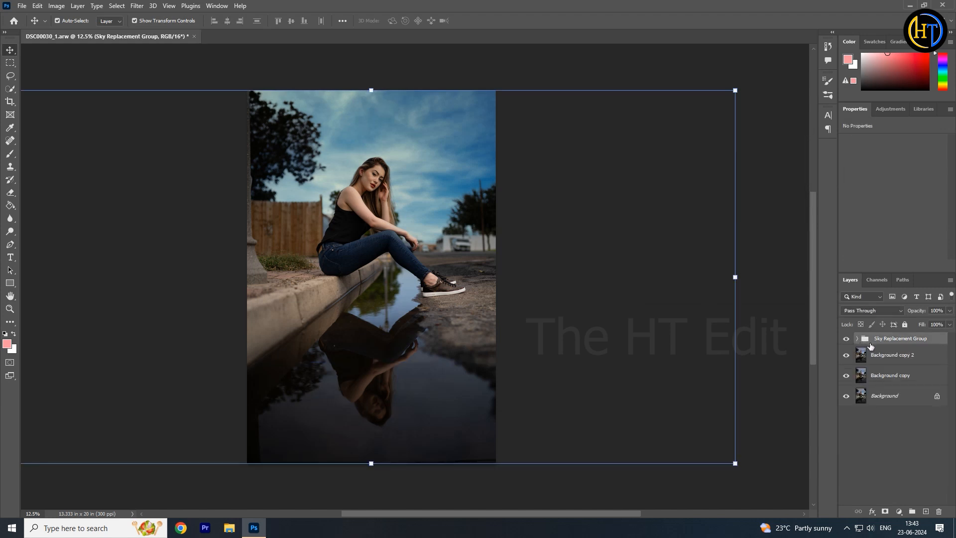
pyautogui.click(879, 355)
pyautogui.click(11, 89)
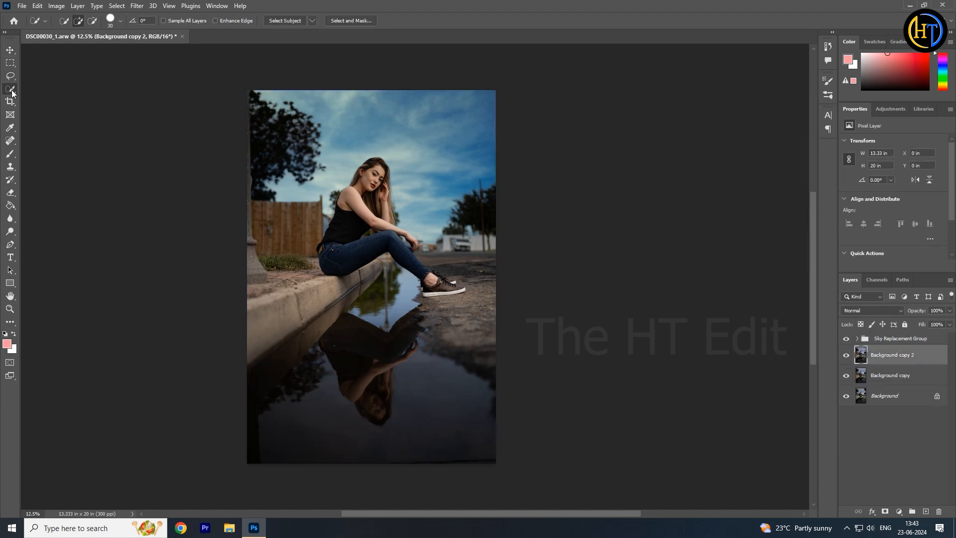
pyautogui.click(289, 22)
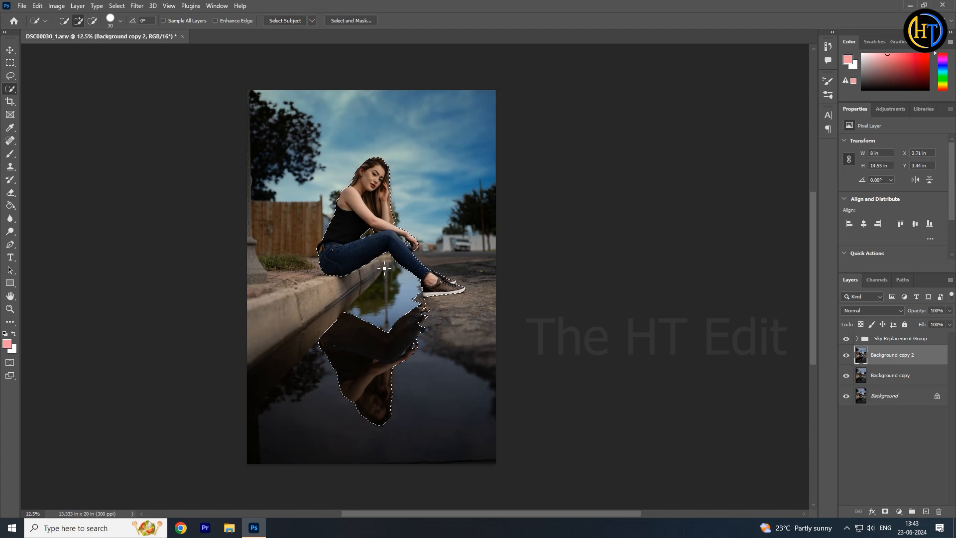
# Add a layer mask to the Sky Replacement Group that hides the selected woman and her reflection.
pyautogui.click(851, 340)
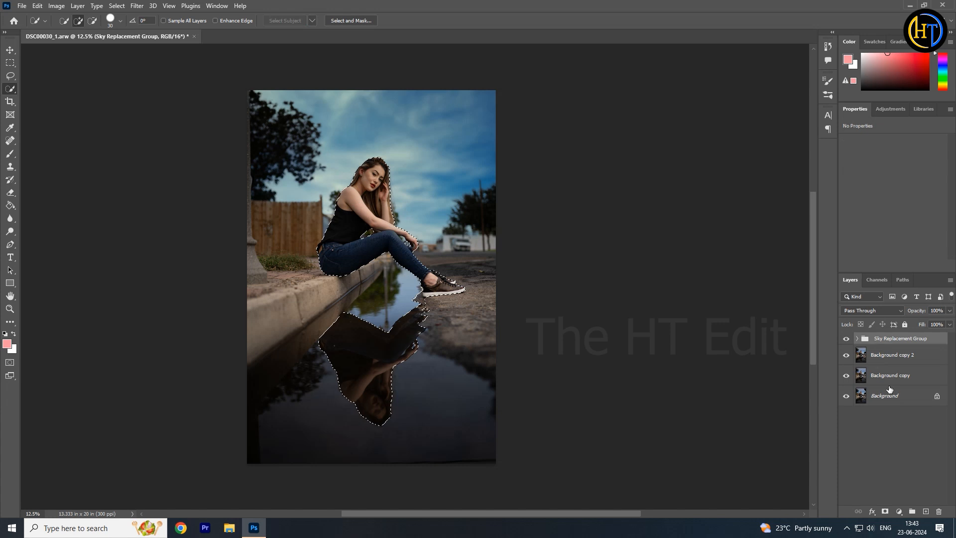
pyautogui.click(886, 512)
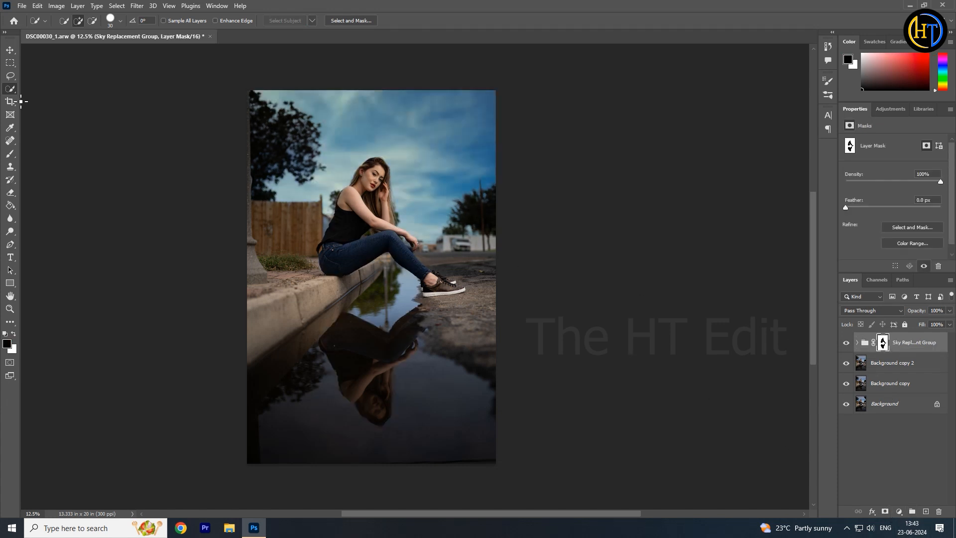
pyautogui.click(10, 50)
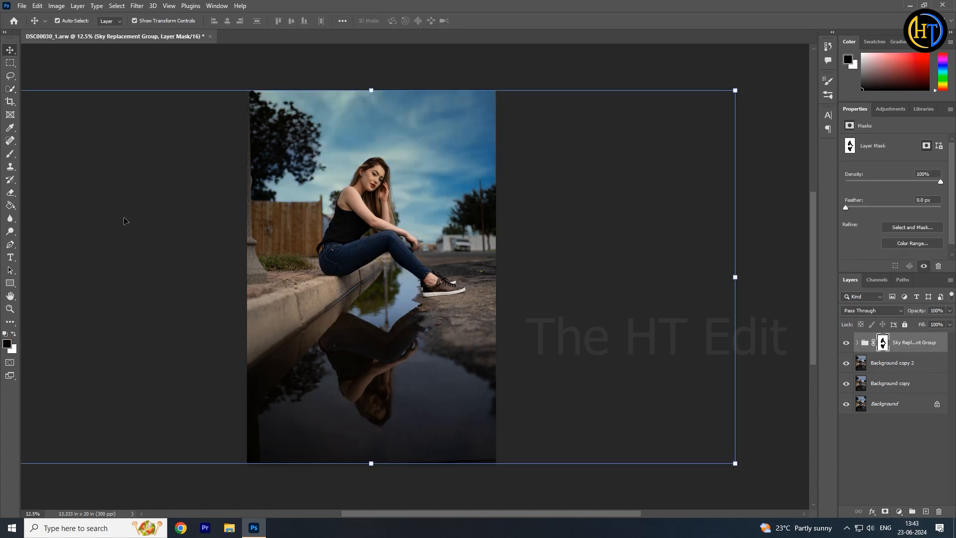
# Examine the woman's face, skin and hair edges against the new sky up close.
pyautogui.keyDown('ctrl'); pyautogui.click(357, 181); pyautogui.keyUp('ctrl')
pyautogui.keyDown('ctrl'); pyautogui.click(353, 179); pyautogui.keyUp('ctrl')
pyautogui.keyDown('ctrl'); pyautogui.click(442, 219); pyautogui.keyUp('ctrl')
pyautogui.keyDown('ctrl'); pyautogui.click(430, 213); pyautogui.keyUp('ctrl')
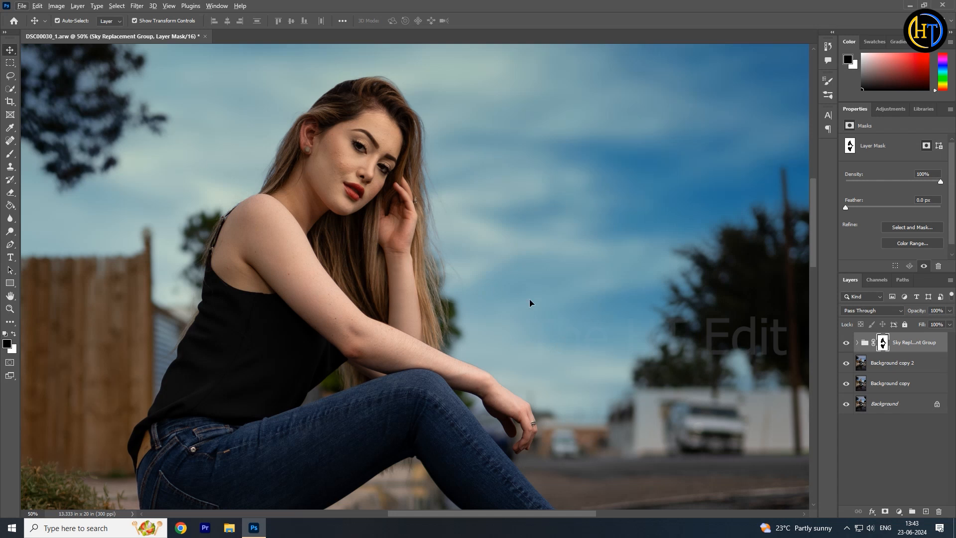
pyautogui.keyDown('ctrl'); pyautogui.click(367, 223); pyautogui.keyUp('ctrl')
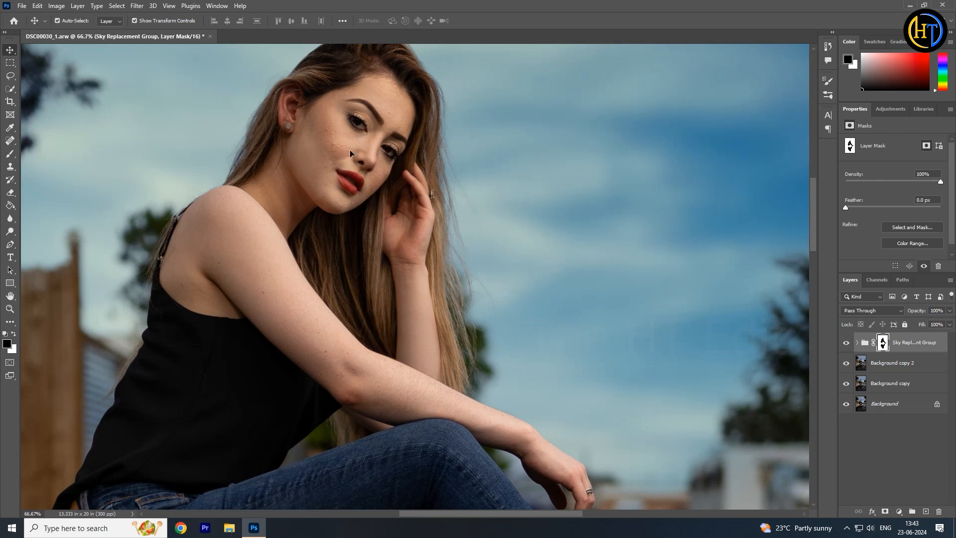
pyautogui.moveTo(354, 209); pyautogui.dragTo(396, 303)
pyautogui.keyDown('ctrl'); pyautogui.click(374, 218); pyautogui.keyUp('ctrl')
pyautogui.keyDown('ctrl'); pyautogui.click(380, 254); pyautogui.keyUp('ctrl')
pyautogui.keyDown('alt'); pyautogui.click(400, 276); pyautogui.keyUp('alt')
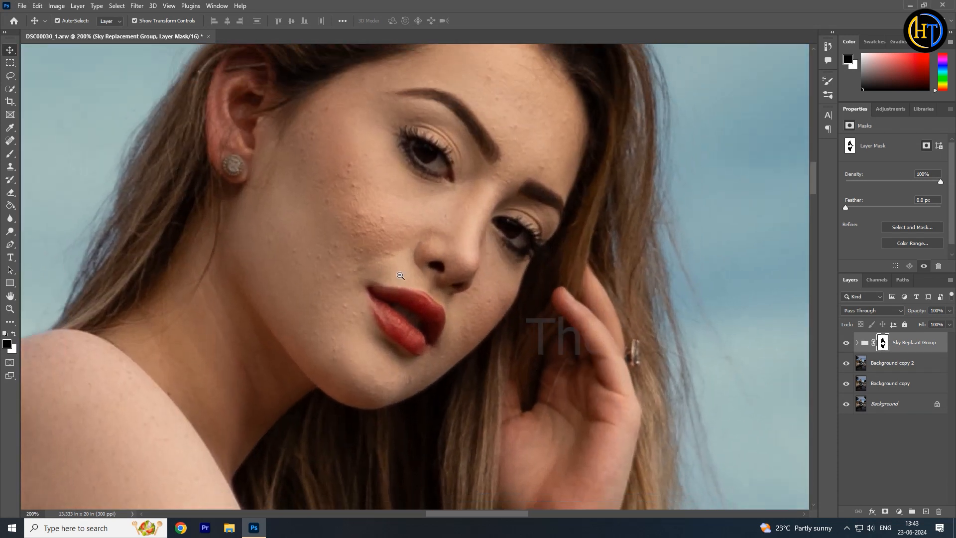
pyautogui.keyDown('alt'); pyautogui.click(400, 275); pyautogui.keyUp('alt')
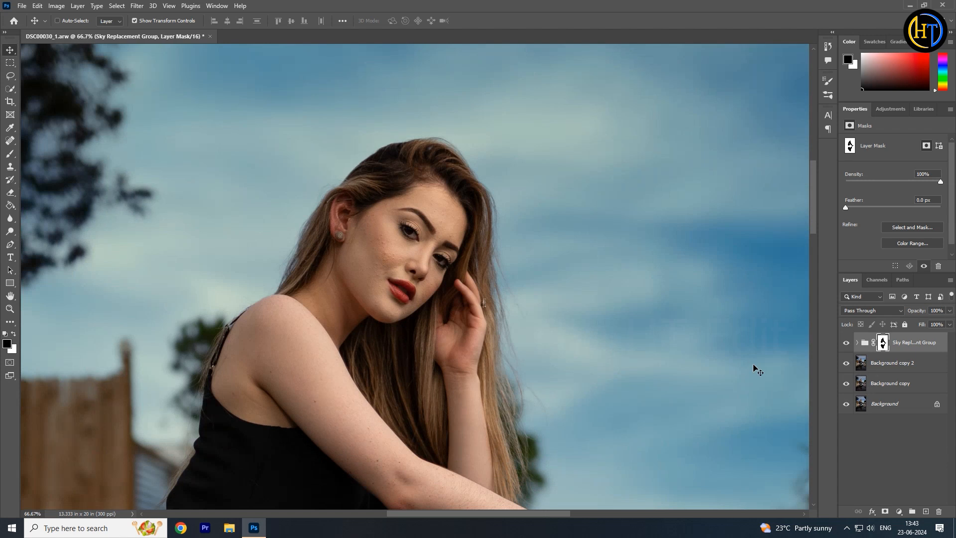
# Stamp all visible layers into a new layer above the Sky Replacement Group.
pyautogui.hotkey('ctrl', 'shift', 'alt', 'e')
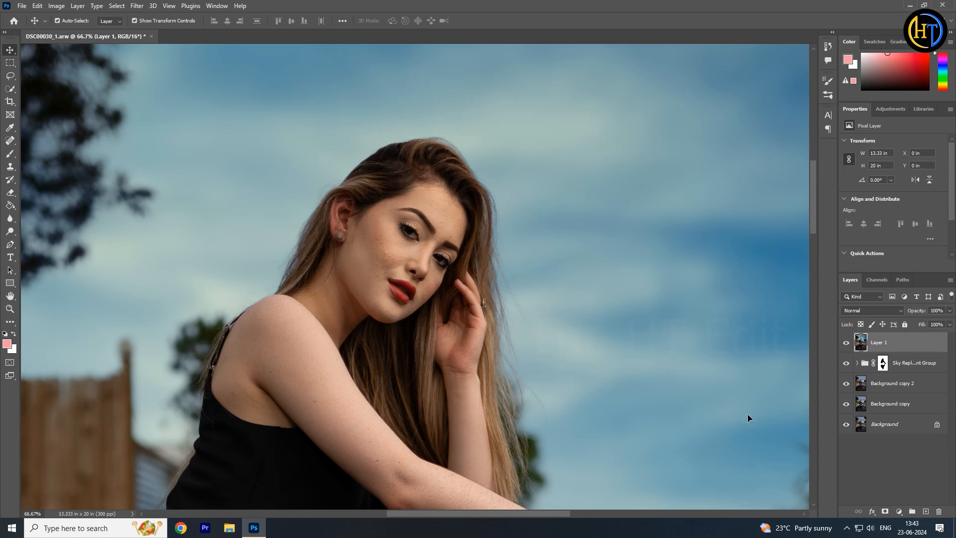
# Reduce the Spot Healing Brush to size 25 and remove the blemishes on the woman's cheek.
pyautogui.click(10, 140)
pyautogui.click(49, 142)
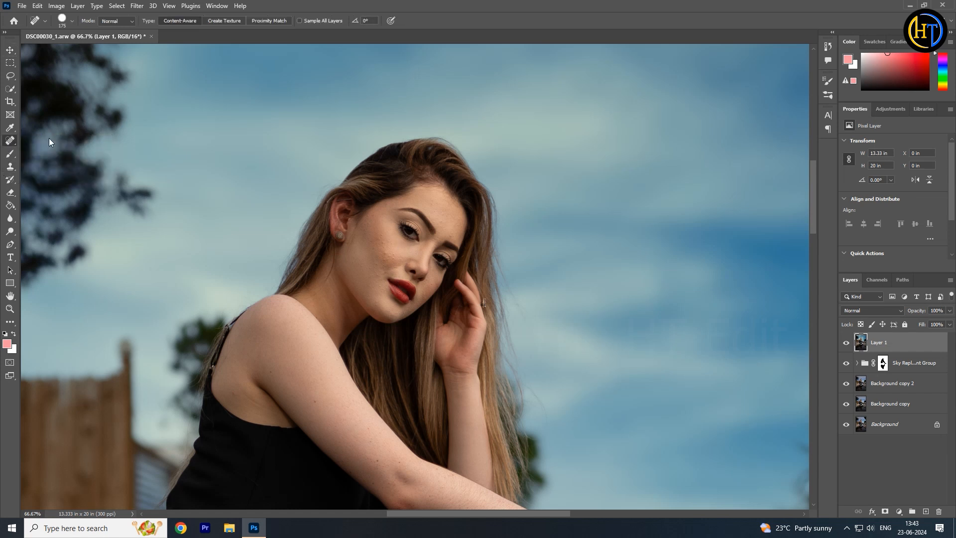
pyautogui.scroll(1, 367, 248)
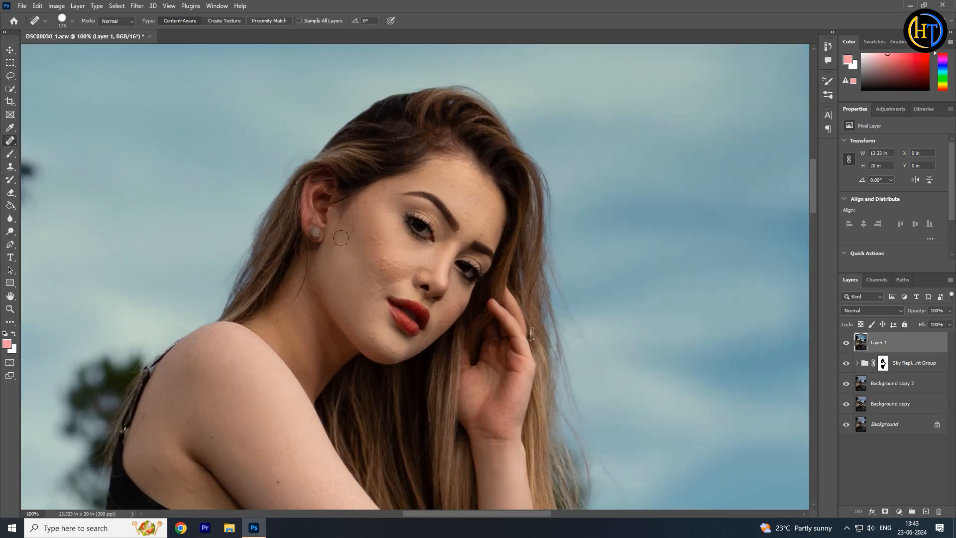
pyautogui.press('[')
pyautogui.press('[')
pyautogui.click(387, 258)
pyautogui.click(396, 268)
pyautogui.click(384, 269)
pyautogui.click(382, 259)
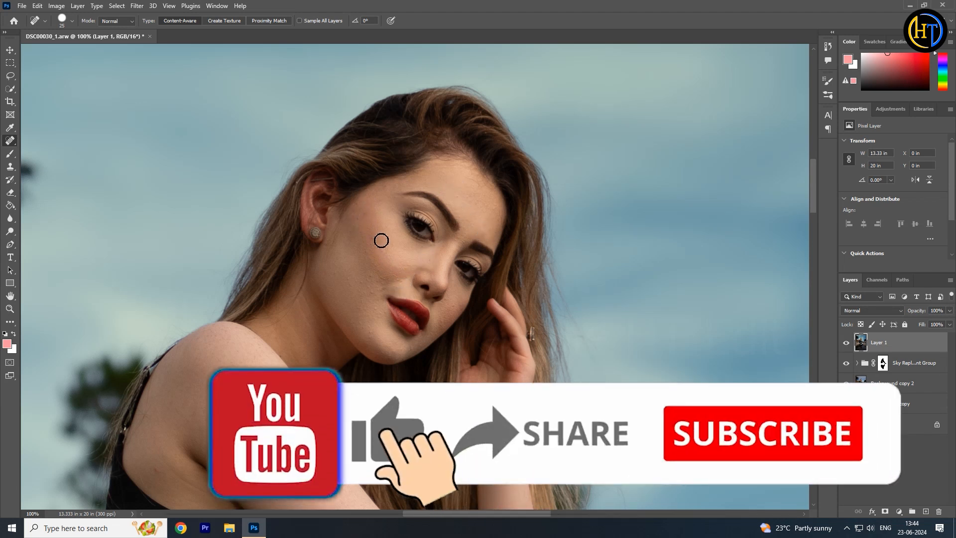
# Spot-heal the small marks on the woman's arm near the elbow.
pyautogui.scroll(-5, 380, 314)
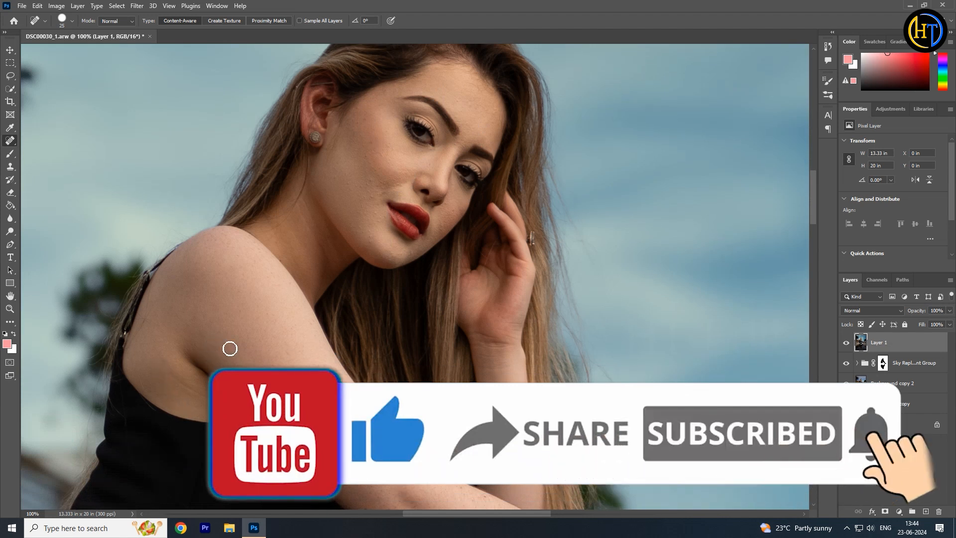
pyautogui.click(374, 476)
pyautogui.click(401, 477)
pyautogui.scroll(-3, 399, 468)
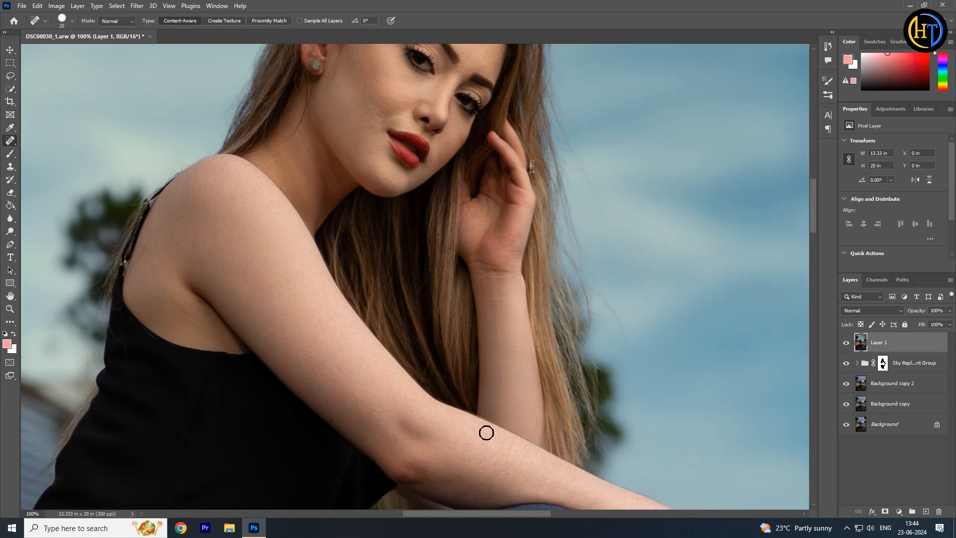
# Activate the Move tool and duplicate the retouched Layer 1.
pyautogui.scroll(-3, 444, 424)
pyautogui.moveTo(327, 321); pyautogui.dragTo(386, 292)
pyautogui.keyDown('alt'); pyautogui.click(388, 294); pyautogui.keyUp('alt')
pyautogui.keyDown('alt'); pyautogui.click(389, 294); pyautogui.keyUp('alt')
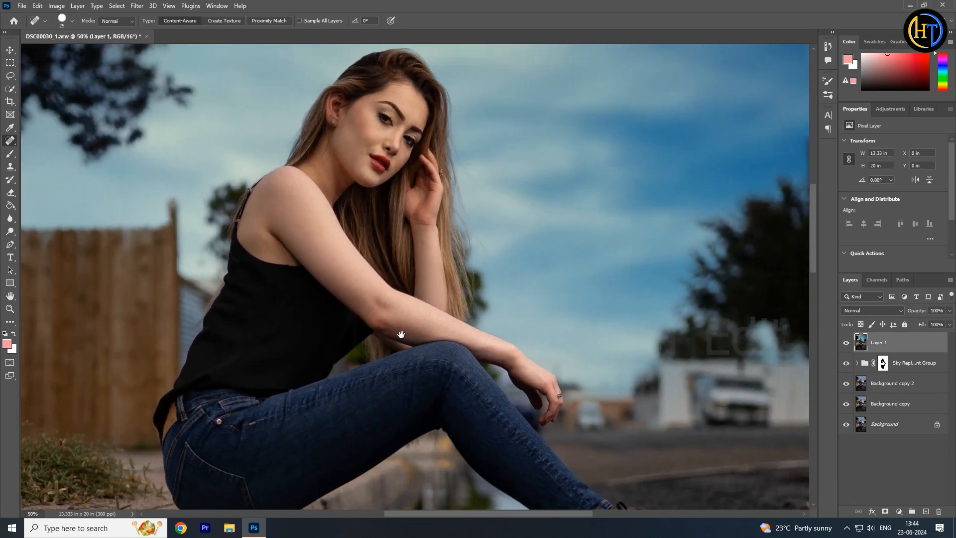
pyautogui.keyDown('alt'); pyautogui.click(376, 316); pyautogui.keyUp('alt')
pyautogui.keyDown('alt'); pyautogui.click(374, 315); pyautogui.keyUp('alt')
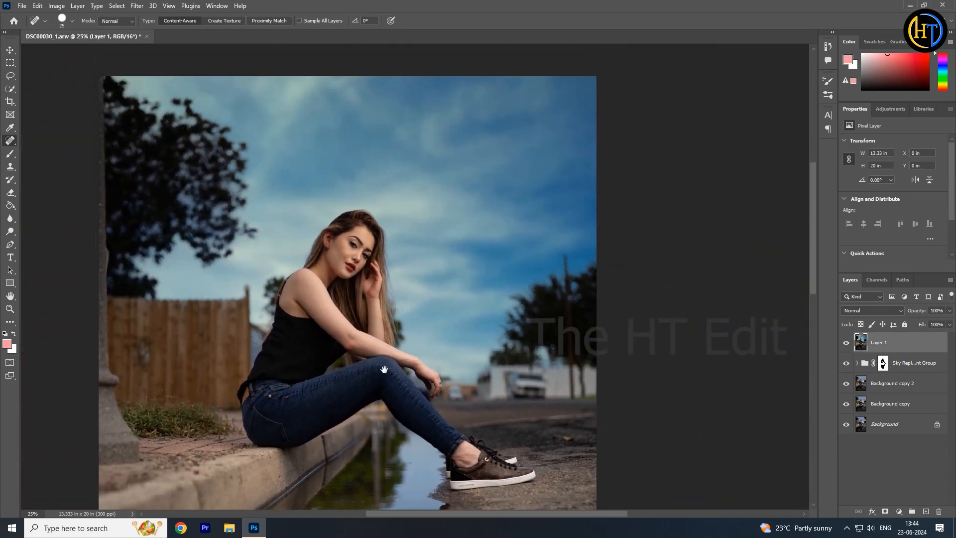
pyautogui.keyDown('alt'); pyautogui.click(387, 371); pyautogui.keyUp('alt')
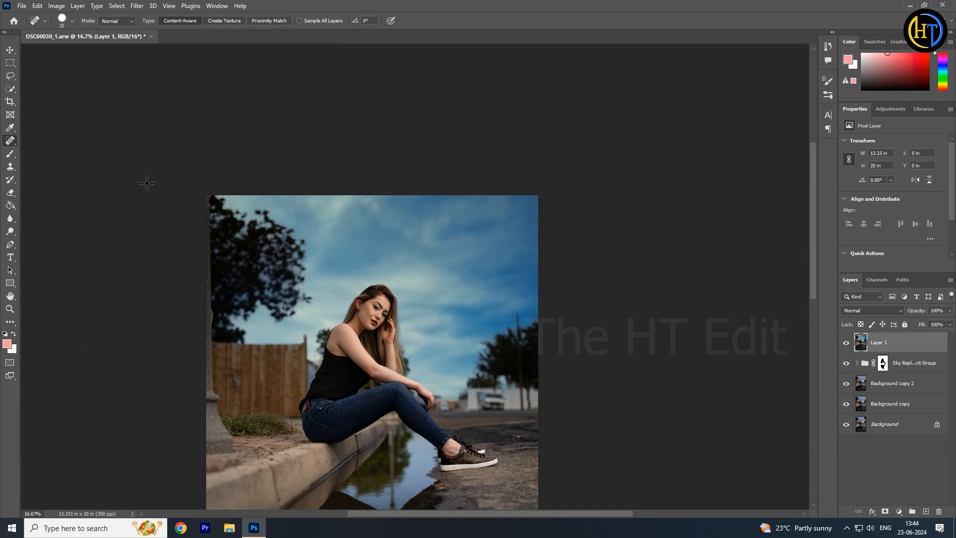
pyautogui.click(10, 50)
pyautogui.keyDown('alt'); pyautogui.click(444, 315); pyautogui.keyUp('alt')
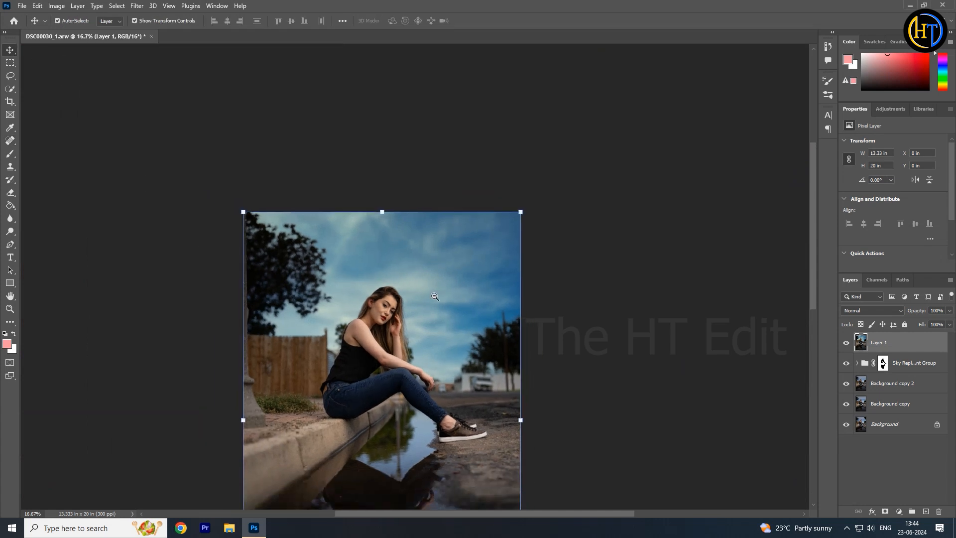
pyautogui.moveTo(439, 391); pyautogui.dragTo(439, 341)
pyautogui.scroll(2, 436, 321)
pyautogui.moveTo(903, 346); pyautogui.dragTo(926, 512)
# Apply Lens Blur to the duplicated layer in the Camera Raw Filter with a blur amount of 67.
pyautogui.click(141, 6)
pyautogui.click(175, 81)
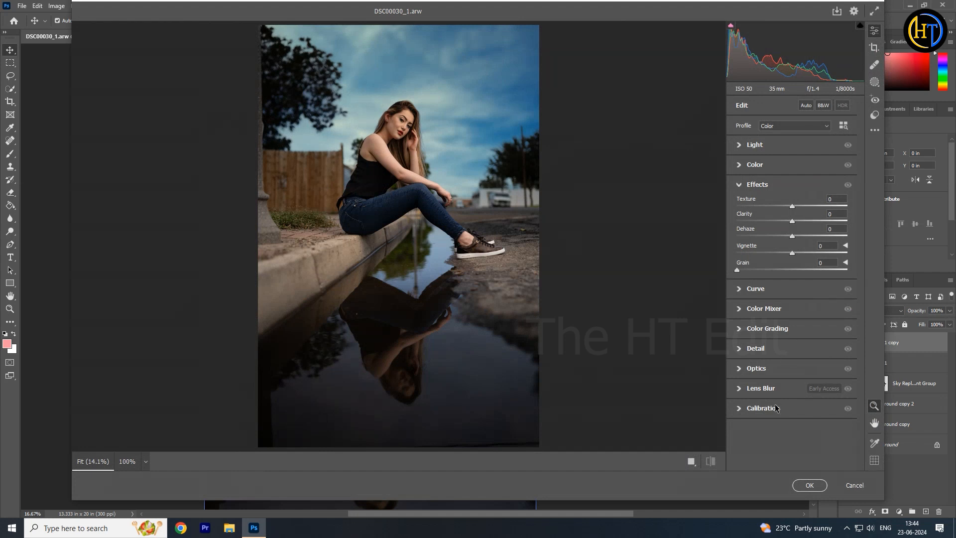
pyautogui.click(780, 393)
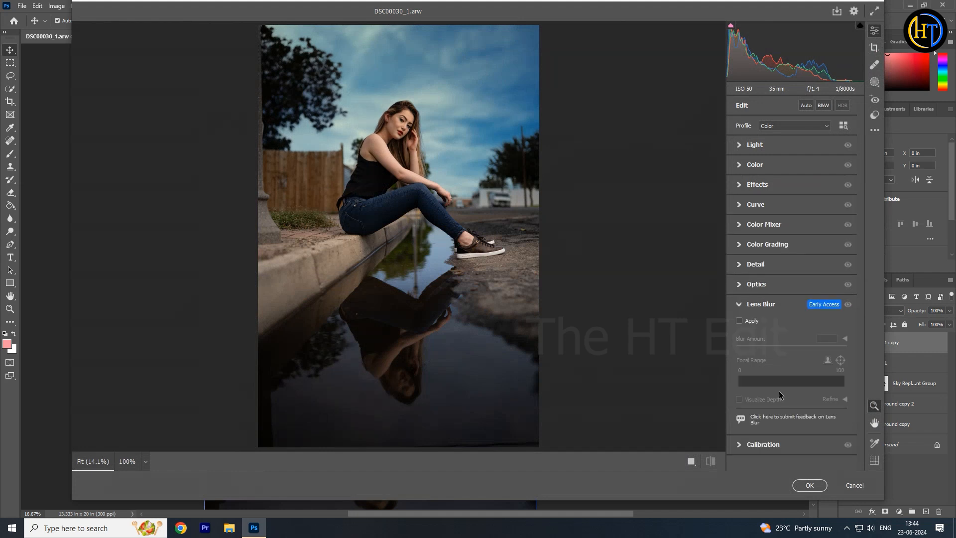
pyautogui.click(740, 321)
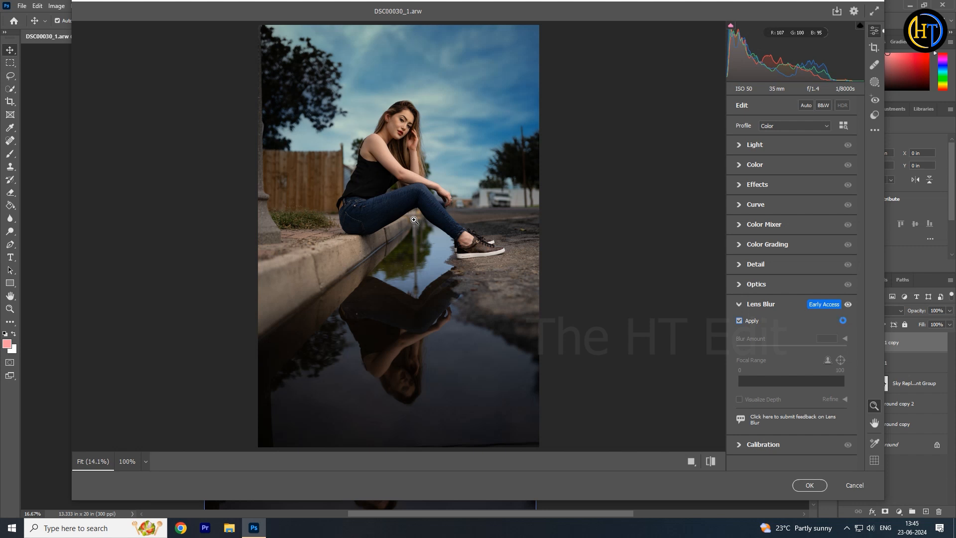
pyautogui.moveTo(791, 346); pyautogui.dragTo(811, 348)
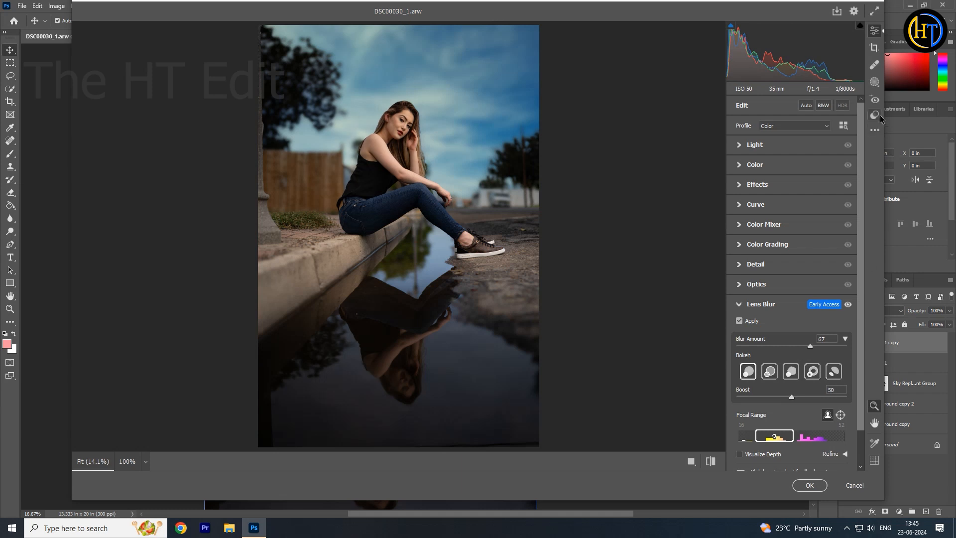
# Create a Background mask and set its Exposure to -0.60, Highlights to -5 and Shadows to -17.
pyautogui.click(877, 83)
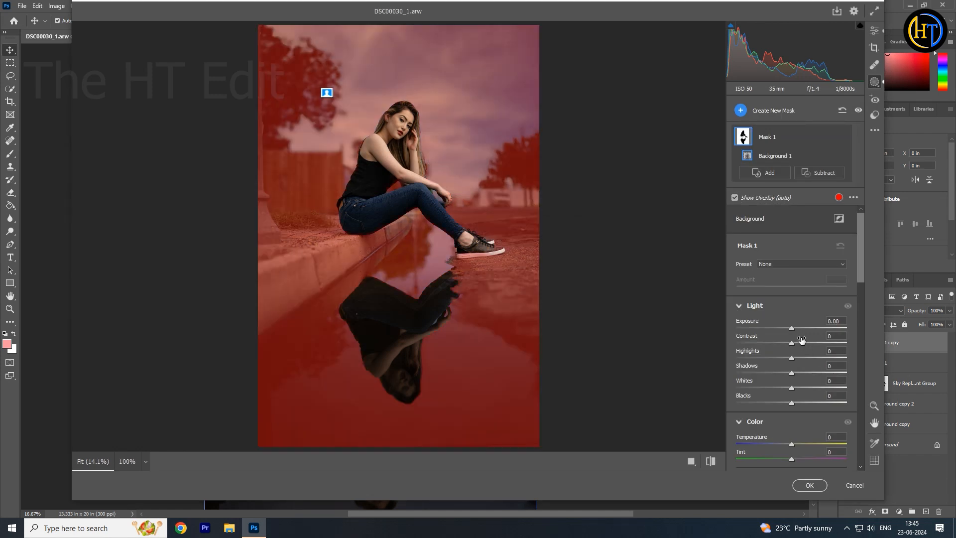
pyautogui.moveTo(792, 328); pyautogui.dragTo(784, 329)
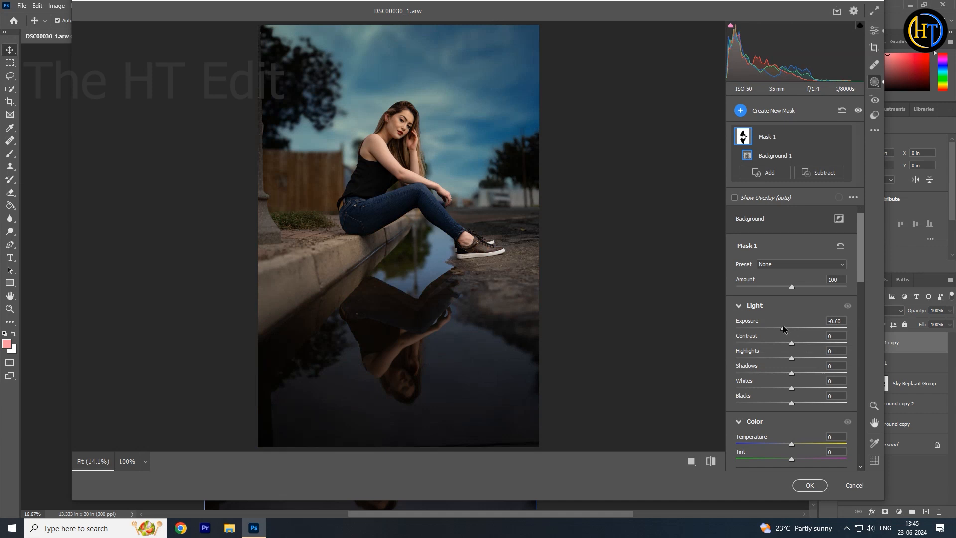
pyautogui.moveTo(792, 358); pyautogui.dragTo(789, 359)
pyautogui.moveTo(780, 377); pyautogui.dragTo(783, 376)
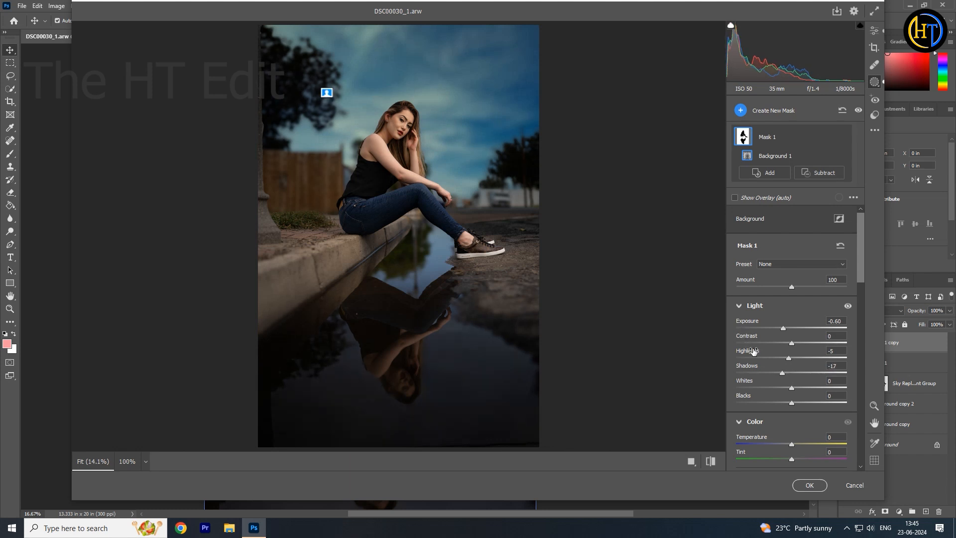
# Set the background mask's Saturation to -5, cool its Temperature slightly and apply the filter.
pyautogui.scroll(-3, 776, 346)
pyautogui.moveTo(791, 353)
pyautogui.mouseDown()
pyautogui.moveTo(783, 353)
pyautogui.moveTo(800, 353)
pyautogui.moveTo(789, 353)
pyautogui.mouseUp()
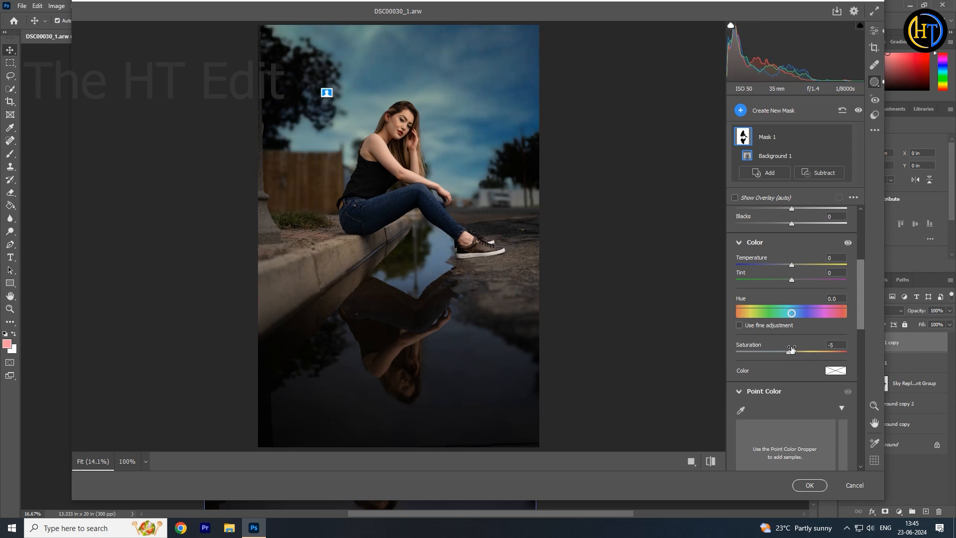
pyautogui.moveTo(793, 267); pyautogui.dragTo(790, 268)
pyautogui.click(810, 485)
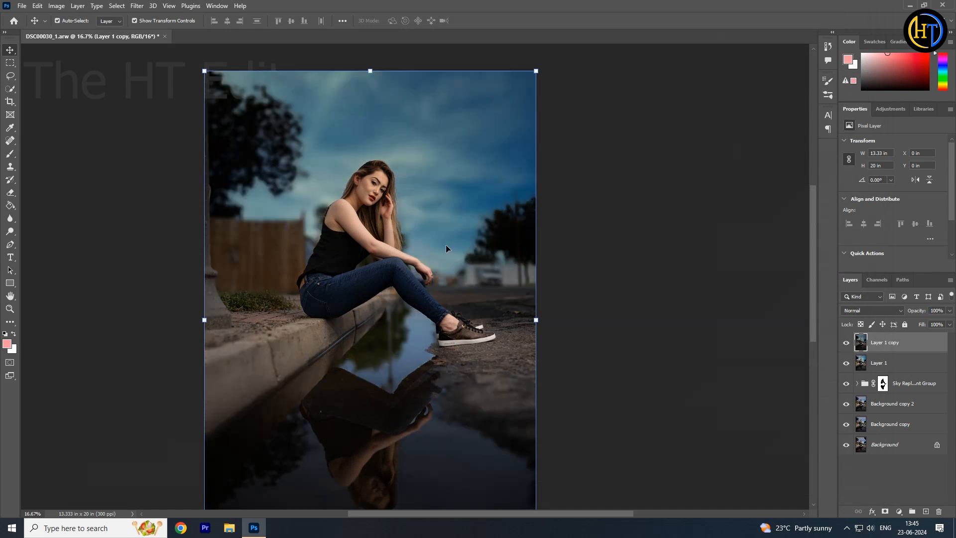
# Compare the image with and without the blurred, darkened background layer.
pyautogui.click(845, 343)
pyautogui.click(845, 344)
pyautogui.click(845, 344)
pyautogui.click(845, 343)
pyautogui.click(844, 344)
pyautogui.click(844, 344)
pyautogui.click(844, 343)
pyautogui.click(844, 344)
pyautogui.click(844, 343)
pyautogui.click(844, 343)
pyautogui.click(844, 344)
pyautogui.click(844, 344)
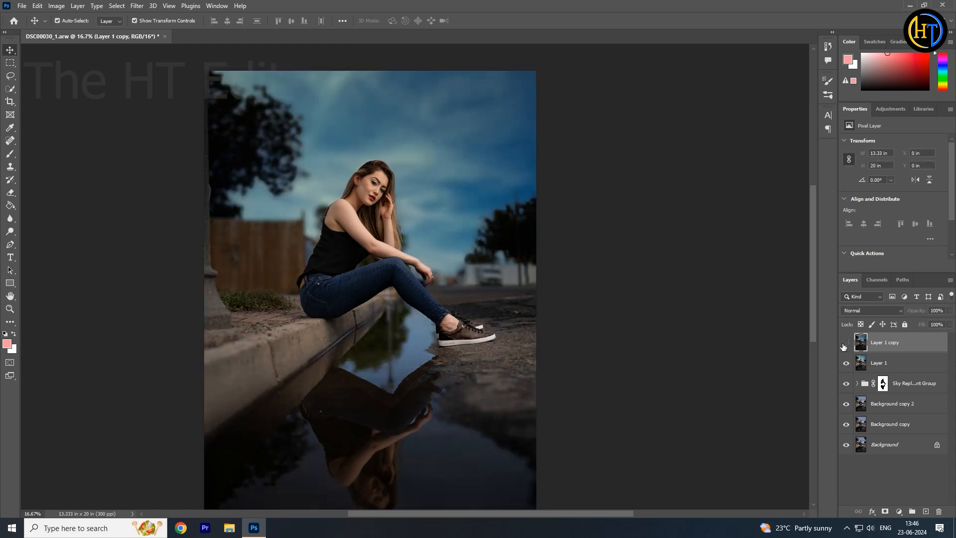
pyautogui.click(846, 342)
# Reduce the Fill of Layer 1 copy to 83% and stamp all visible layers into a new top layer.
pyautogui.click(950, 325)
pyautogui.moveTo(949, 337); pyautogui.dragTo(941, 338)
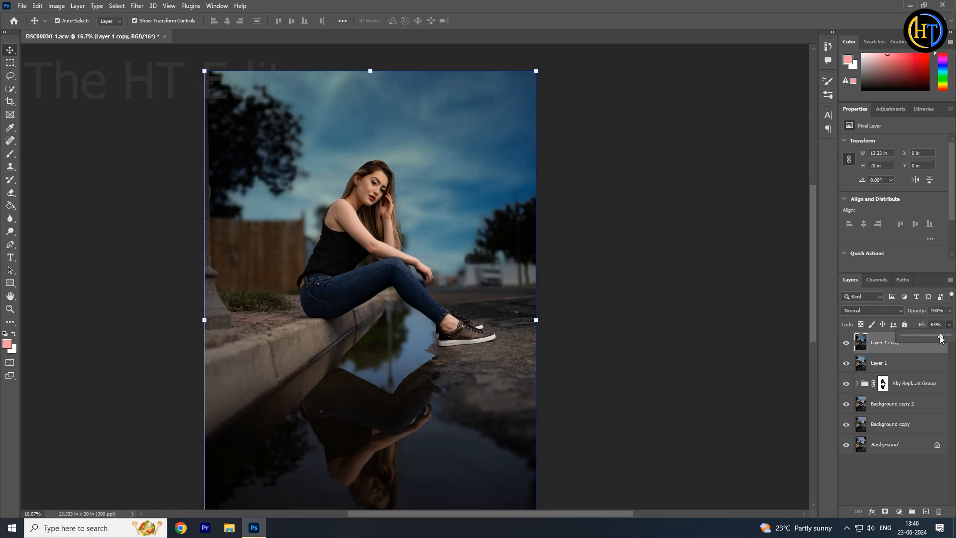
pyautogui.click(896, 460)
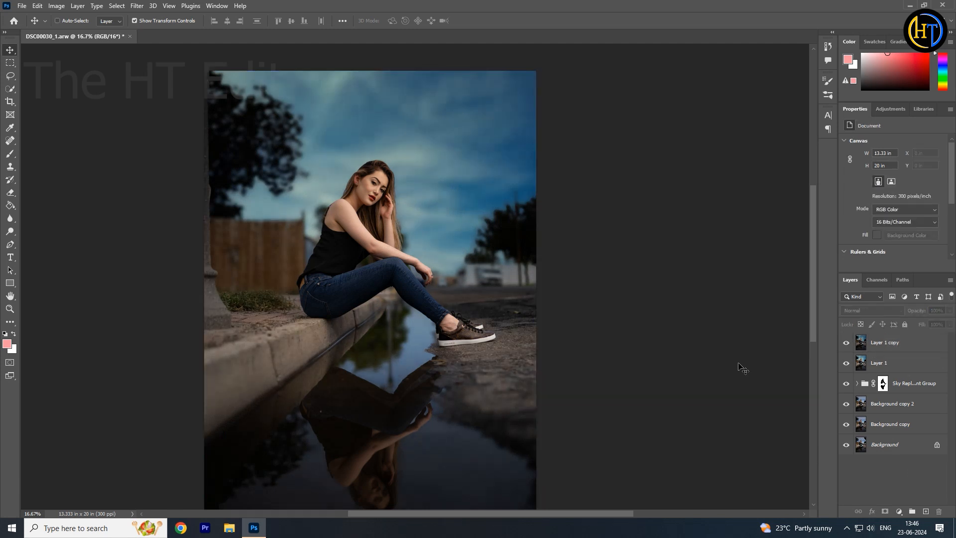
pyautogui.hotkey('ctrl', 'shift', 'alt', 'e')
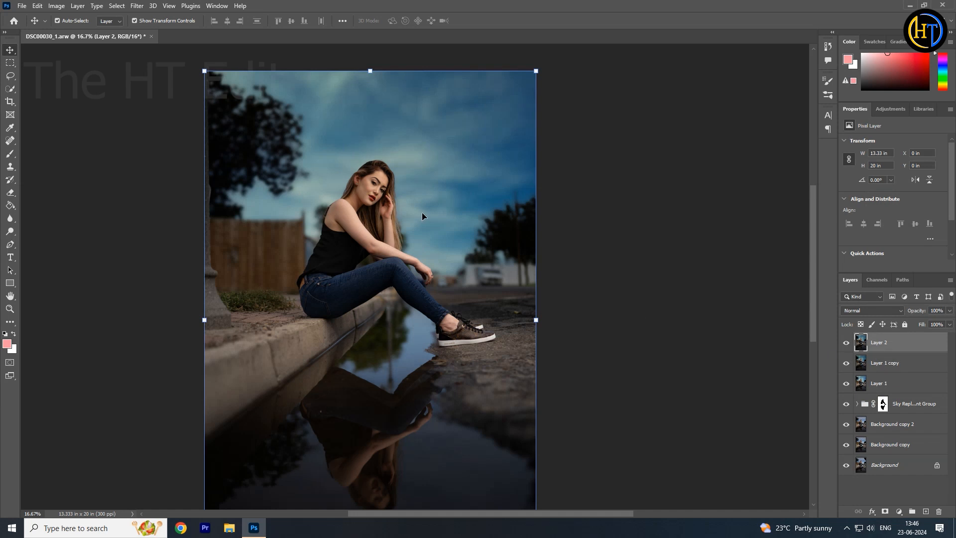
# Examine the woman's face and upper body up close against the blurred background.
pyautogui.hotkey('ctrl', 'space')
pyautogui.click(363, 198)
pyautogui.click(362, 198)
pyautogui.click(363, 199)
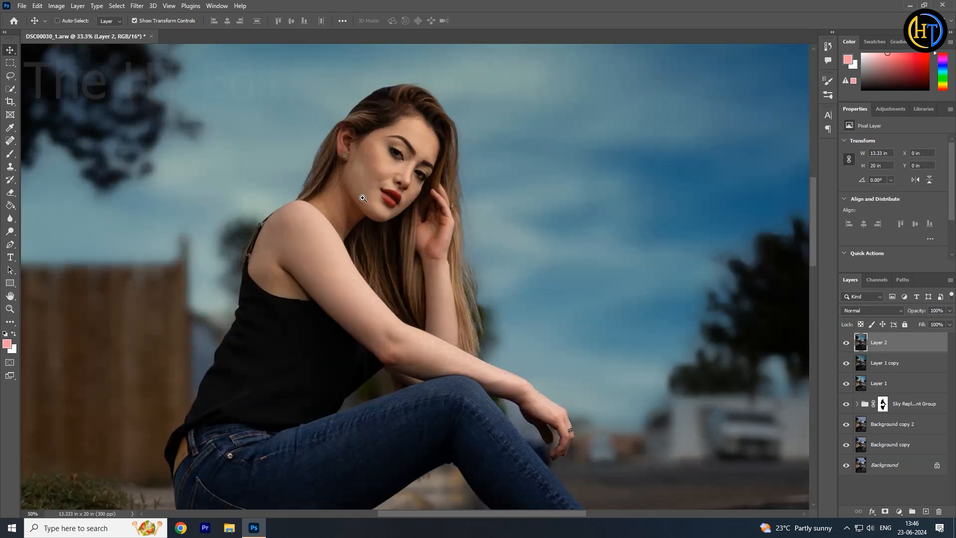
pyautogui.click(362, 198)
pyautogui.keyDown('alt'); pyautogui.click(401, 187); pyautogui.keyUp('alt')
pyautogui.keyDown('alt'); pyautogui.click(401, 187); pyautogui.keyUp('alt')
pyautogui.keyDown('alt'); pyautogui.click(401, 187); pyautogui.keyUp('alt')
pyautogui.keyDown('alt'); pyautogui.click(399, 205); pyautogui.keyUp('alt')
pyautogui.moveTo(394, 225); pyautogui.dragTo(392, 199)
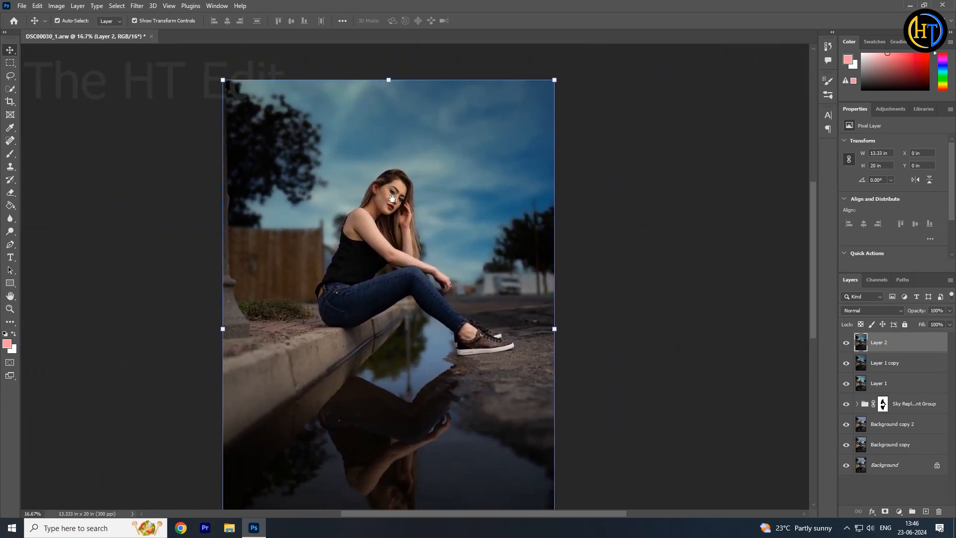
# Brighten the woman on Layer 2 with a Camera Raw Subject mask: Exposure +0.45, Highlights -10, Shadows +50.
pyautogui.click(142, 9)
pyautogui.click(154, 82)
pyautogui.click(875, 82)
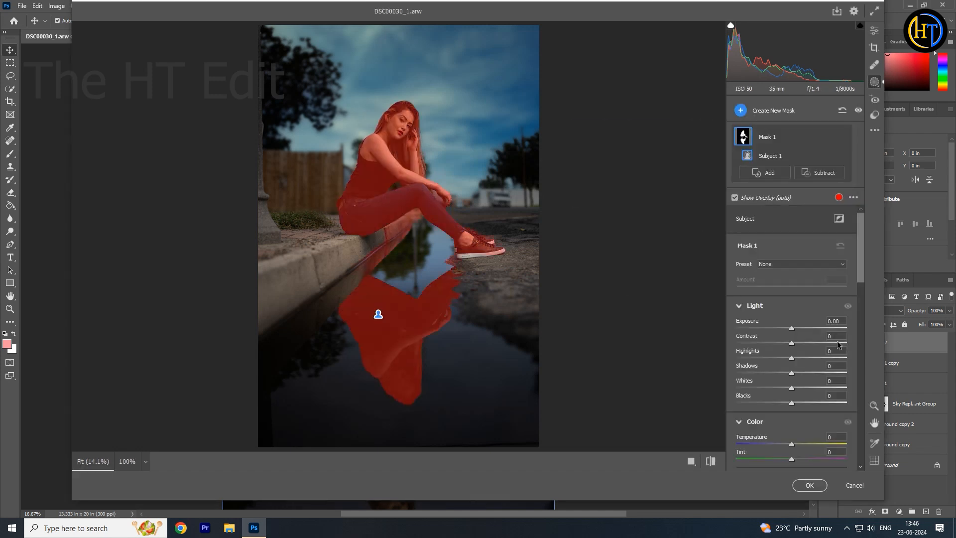
pyautogui.moveTo(792, 333); pyautogui.dragTo(798, 329)
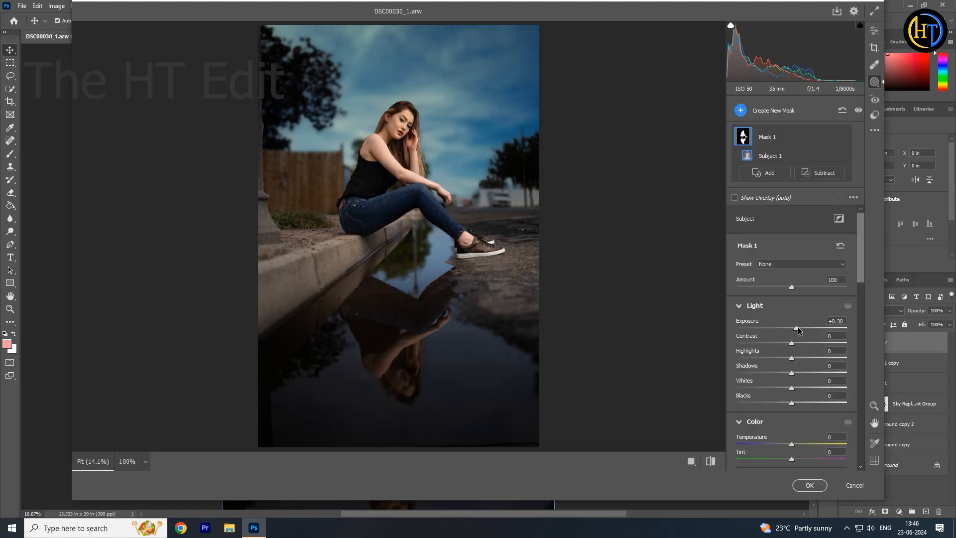
pyautogui.moveTo(792, 373)
pyautogui.mouseDown()
pyautogui.moveTo(809, 374)
pyautogui.moveTo(790, 360)
pyautogui.mouseUp()
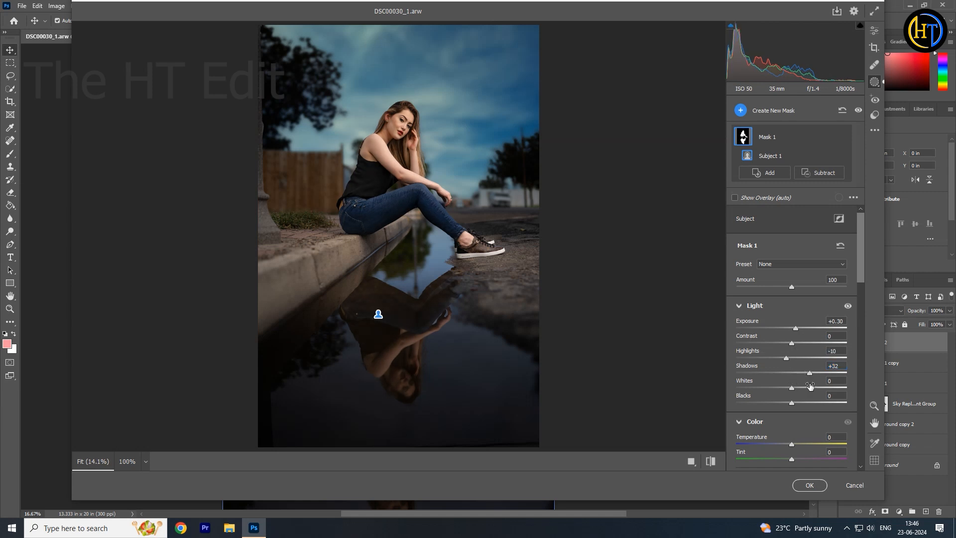
pyautogui.moveTo(810, 373); pyautogui.dragTo(817, 378)
pyautogui.moveTo(795, 328); pyautogui.dragTo(797, 328)
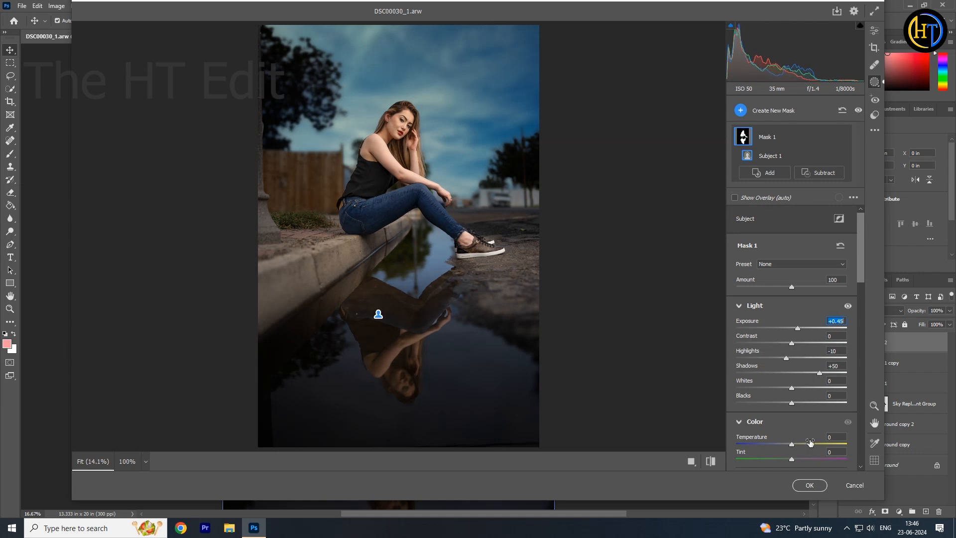
pyautogui.click(810, 485)
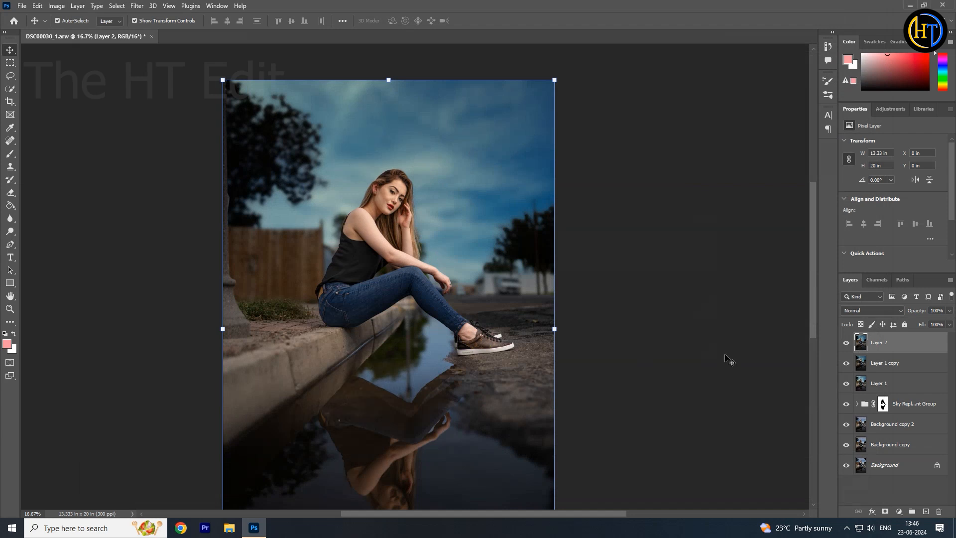
# Compare the image with and without the subject brightening on Layer 2.
pyautogui.click(846, 343)
pyautogui.click(845, 344)
pyautogui.click(846, 344)
pyautogui.click(846, 343)
pyautogui.click(846, 343)
pyautogui.click(846, 344)
# Duplicate Layer 2 and raise the saturation of the greens in Camera Raw's Color Mixer.
pyautogui.hotkey('ctrl', 'j')
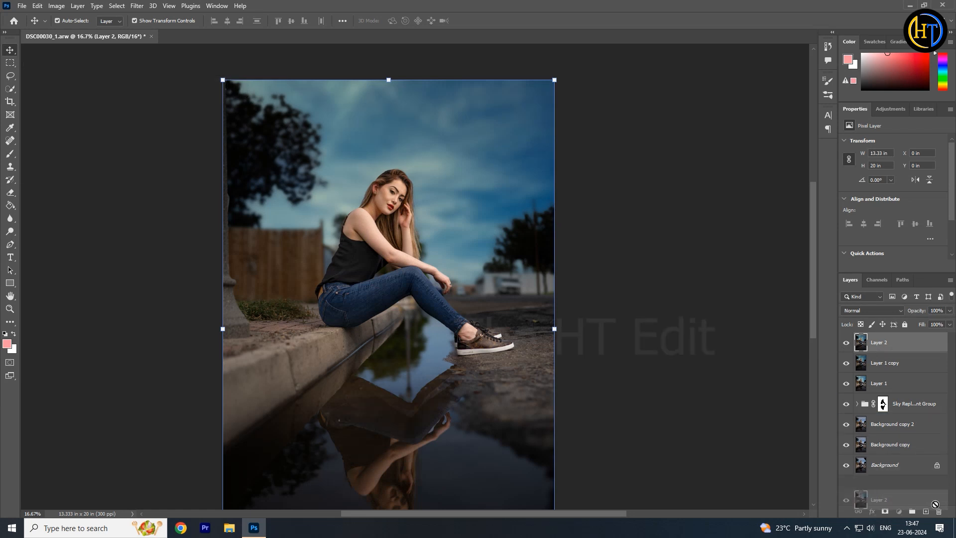
pyautogui.click(136, 5)
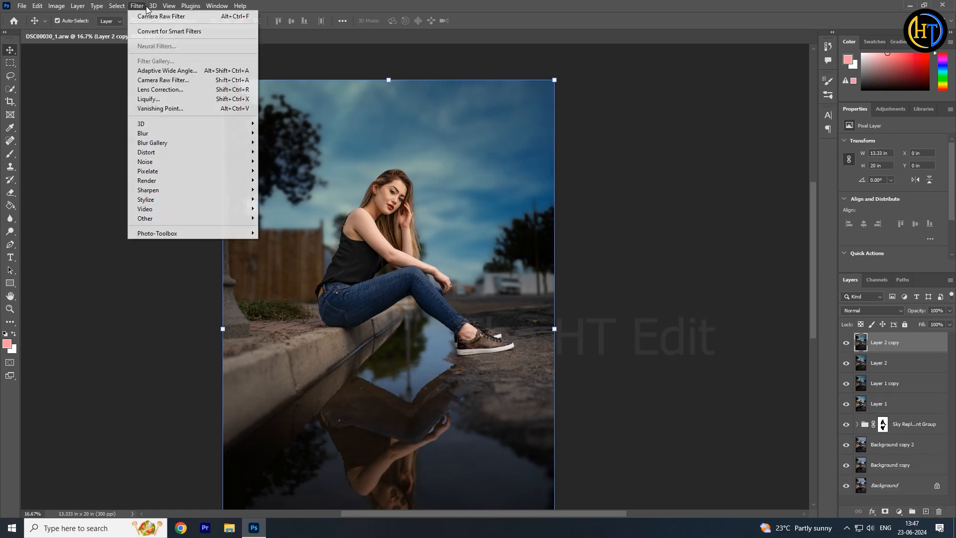
pyautogui.click(150, 80)
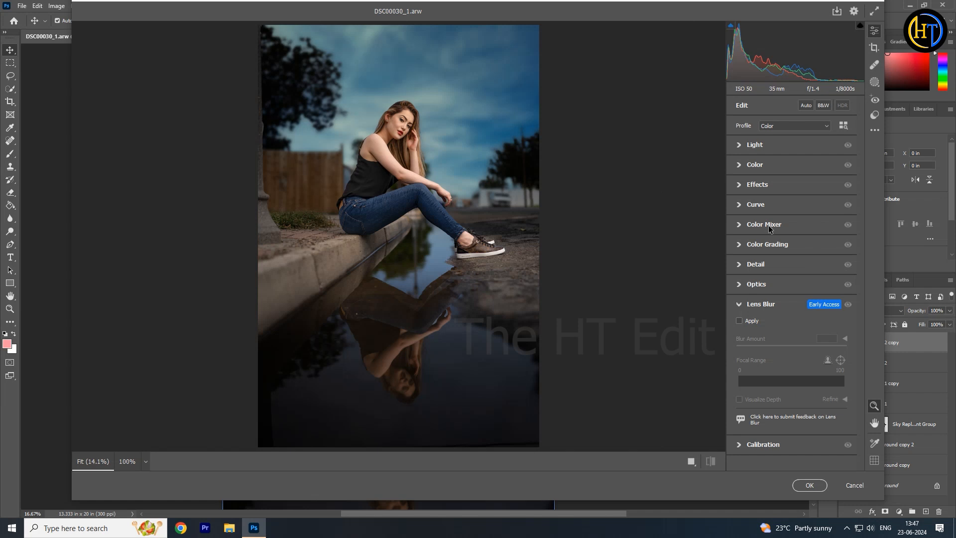
pyautogui.click(769, 225)
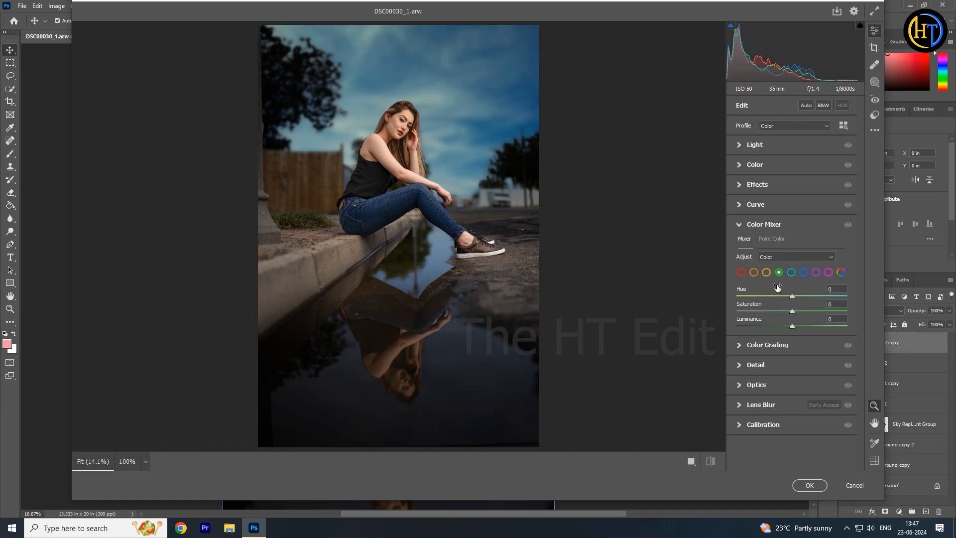
pyautogui.moveTo(803, 314); pyautogui.dragTo(856, 319)
# Set the blues to Hue -23 and Saturation +17, the oranges to Saturation +8 and Luminance +4, and apply the filter.
pyautogui.click(803, 272)
pyautogui.moveTo(789, 301)
pyautogui.mouseDown()
pyautogui.moveTo(778, 296)
pyautogui.moveTo(802, 312)
pyautogui.mouseUp()
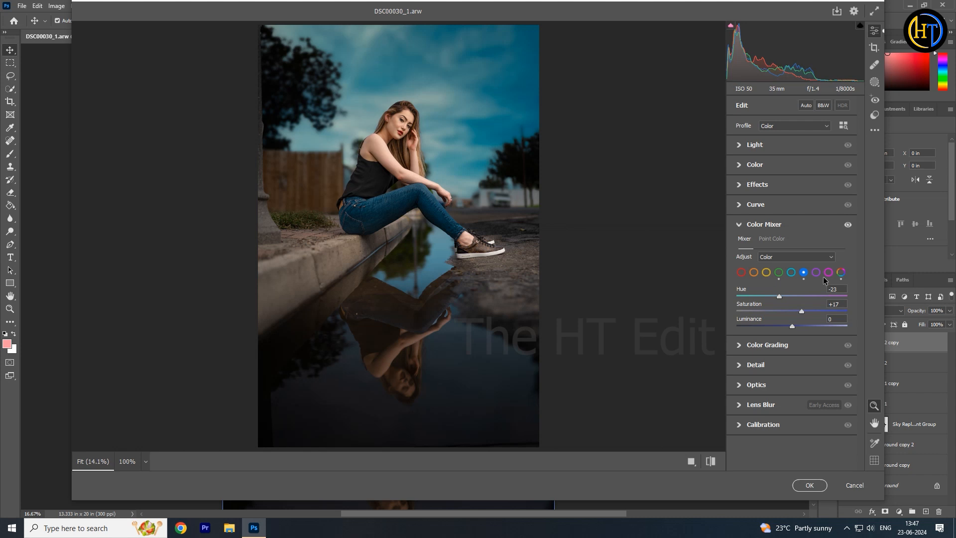
pyautogui.click(753, 272)
pyautogui.moveTo(792, 326); pyautogui.dragTo(797, 313)
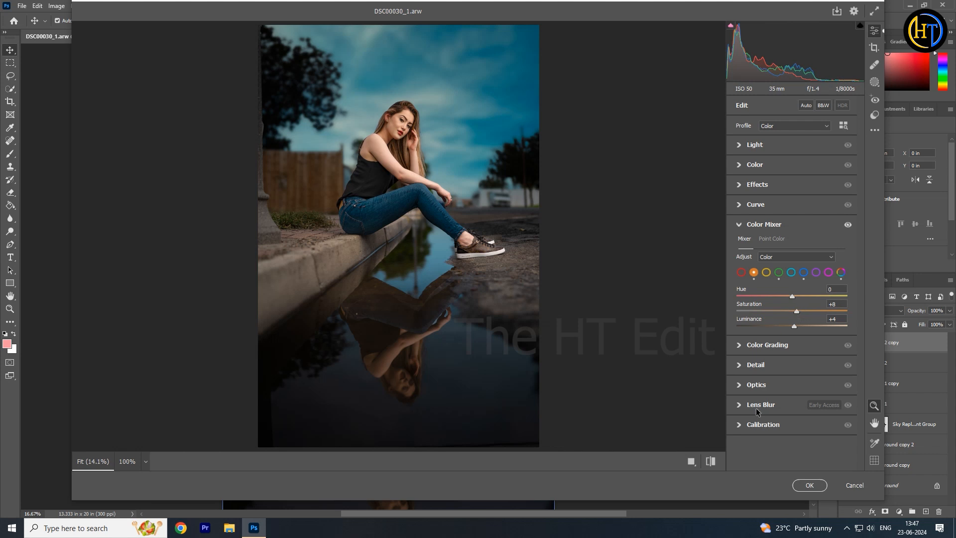
pyautogui.click(810, 486)
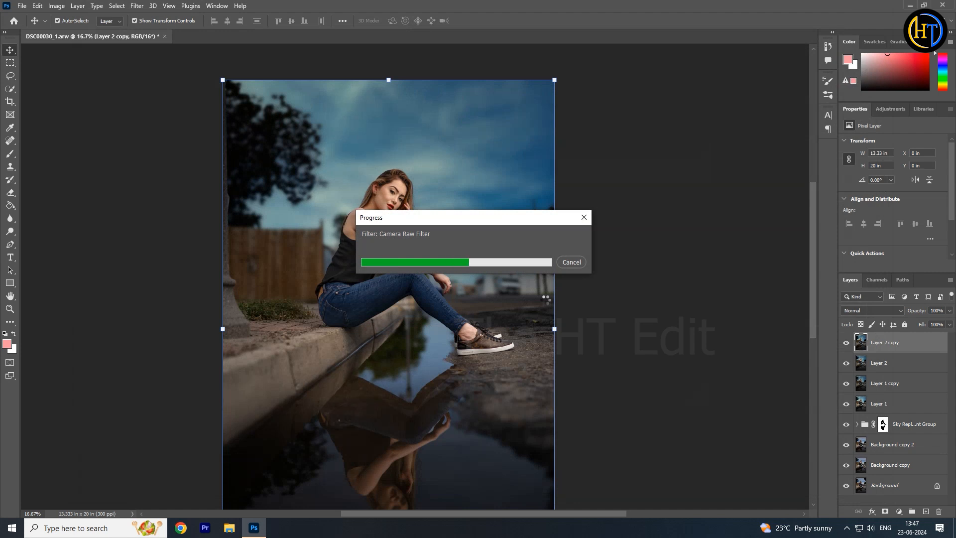
# Compare the image with and without the color-mixed layer, and duplicate Layer 2 copy.
pyautogui.click(846, 344)
pyautogui.click(846, 344)
pyautogui.hotkey('ctrl', 'j')
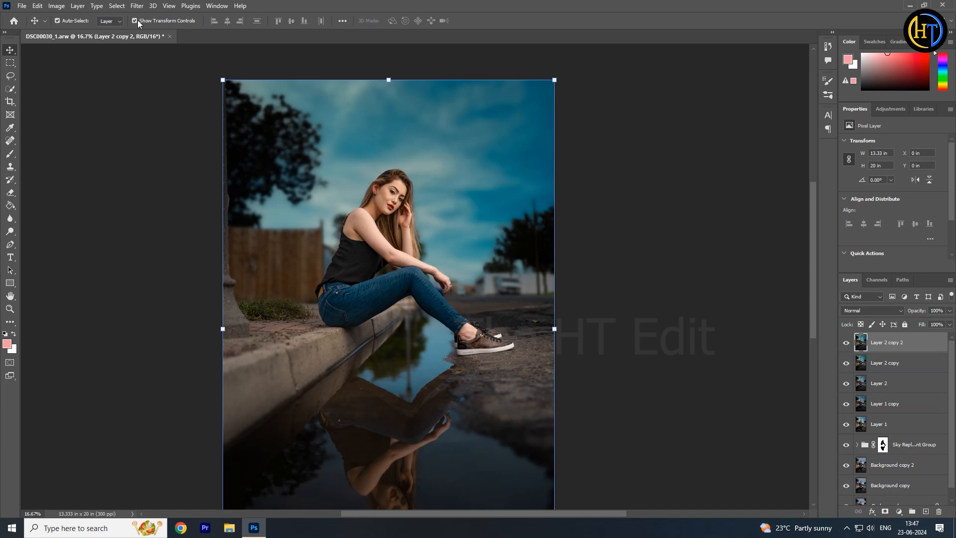
# Raise the saturation of the aquas and set the blues' Saturation to +78 in the Camera Raw Filter's Color Mixer.
pyautogui.click(137, 6)
pyautogui.click(154, 81)
pyautogui.moveTo(795, 310); pyautogui.dragTo(836, 322)
pyautogui.click(808, 272)
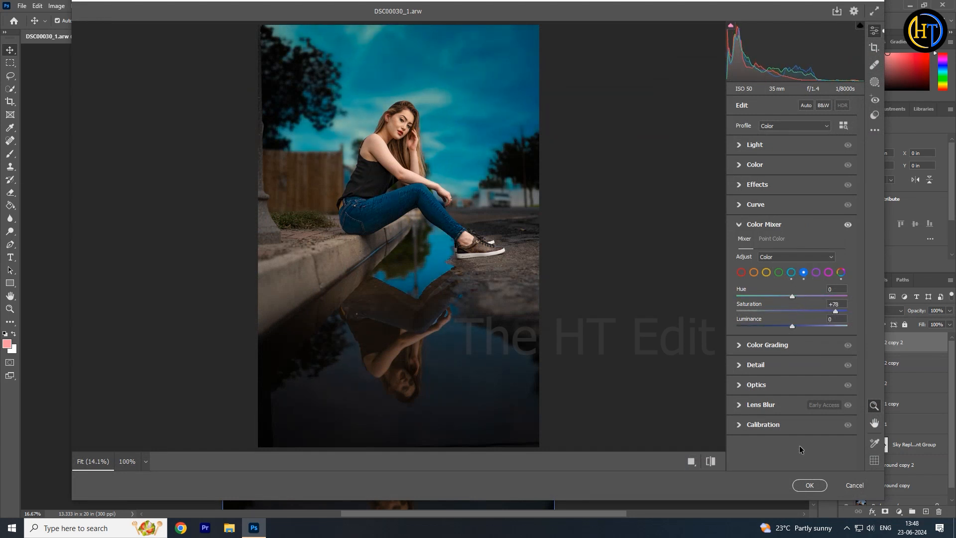
# Set the Light adjustment's Blacks to -30 and apply the Camera Raw Filter.
pyautogui.click(755, 145)
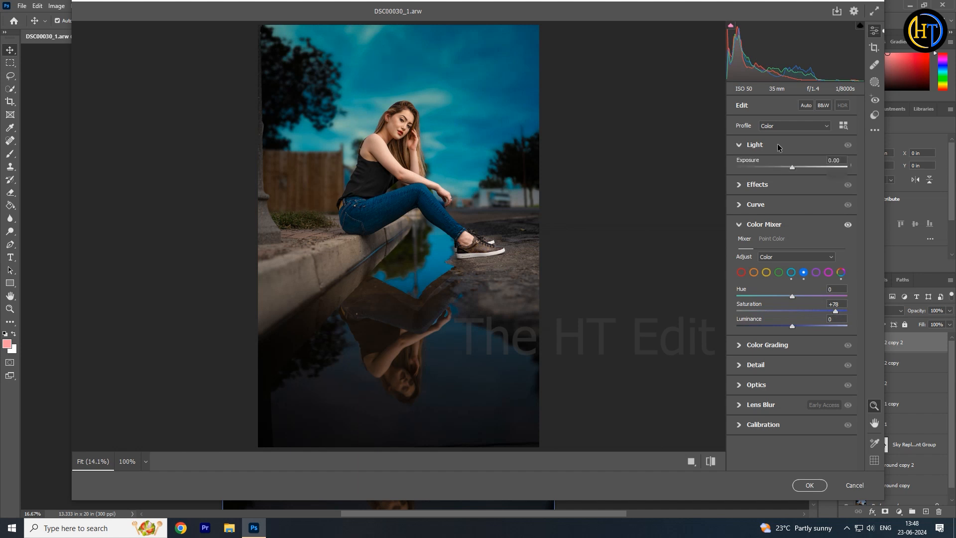
pyautogui.moveTo(793, 242); pyautogui.dragTo(776, 244)
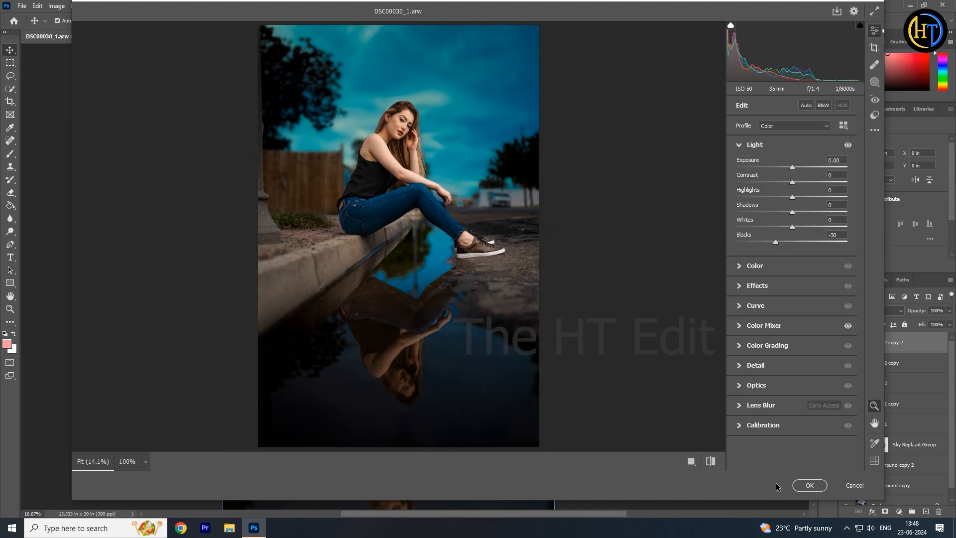
pyautogui.click(810, 485)
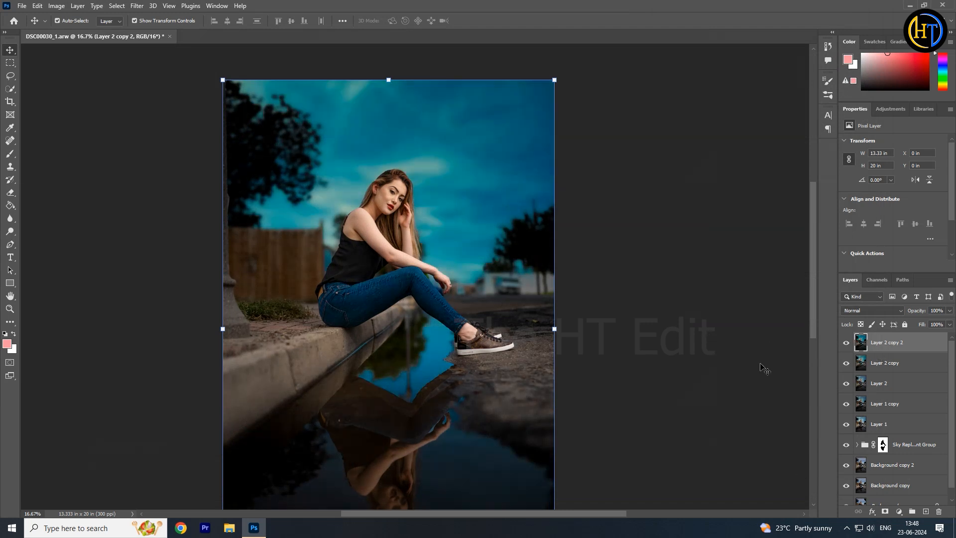
# Add a black mask to Layer 2 copy 2 and paint it white over the jeans and their reflection with a size 200 brush.
pyautogui.keyDown('alt'); pyautogui.click(884, 511); pyautogui.keyUp('alt')
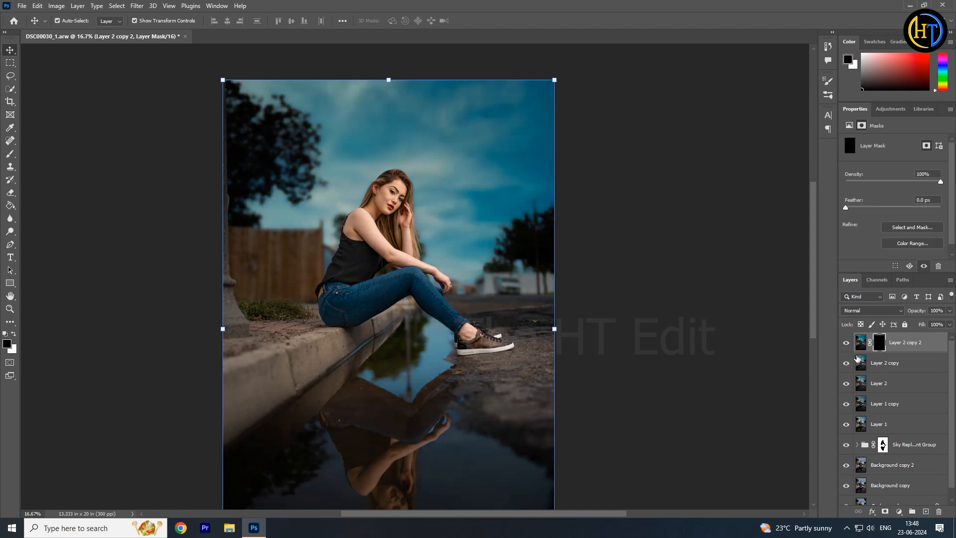
pyautogui.click(10, 154)
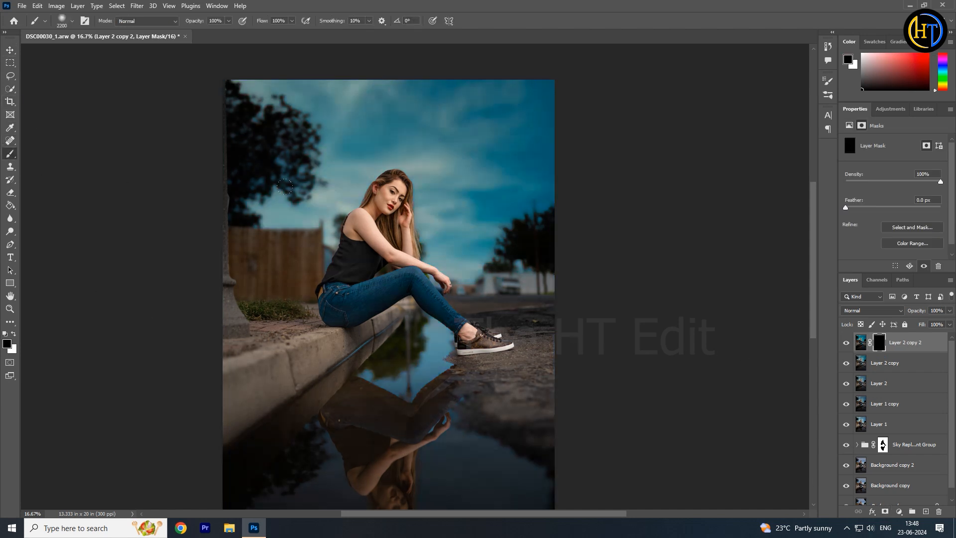
pyautogui.click(353, 292)
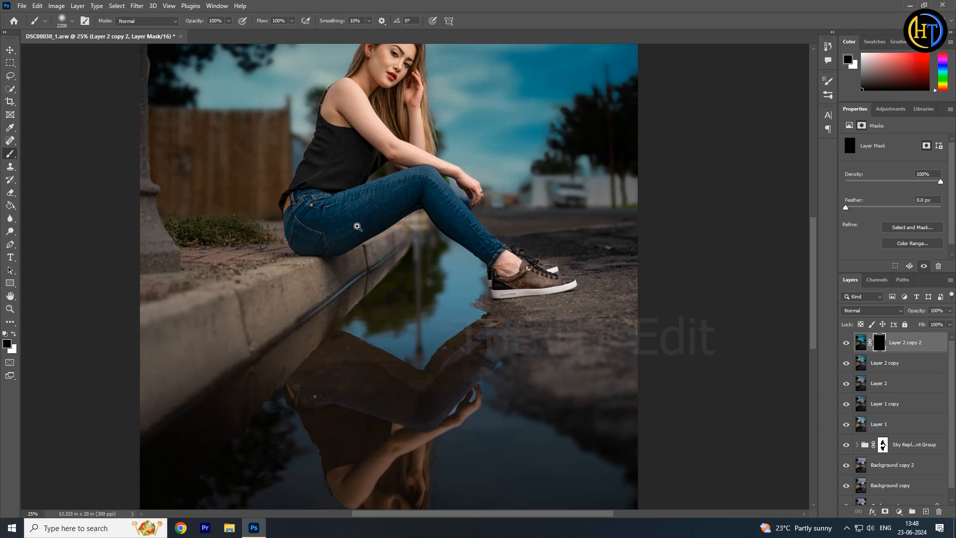
pyautogui.moveTo(320, 205); pyautogui.dragTo(365, 239)
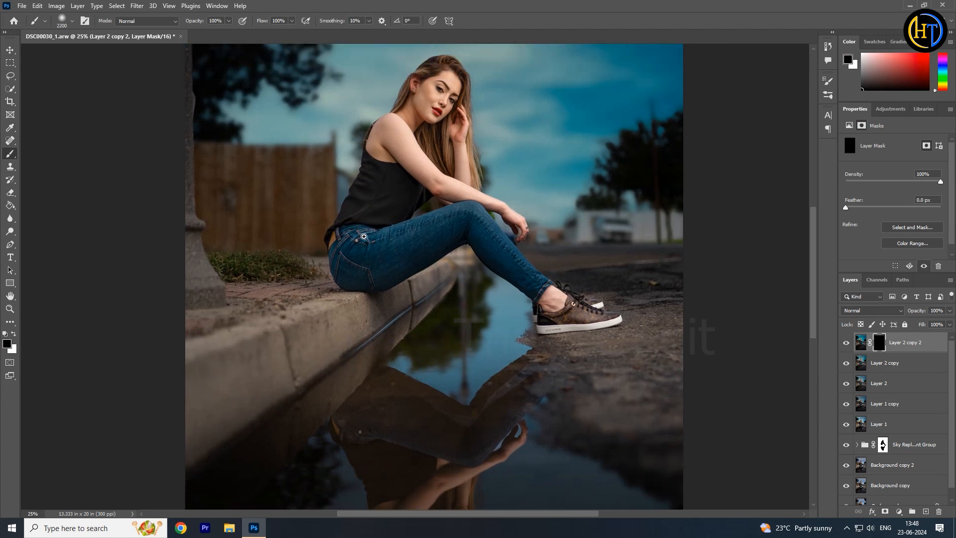
pyautogui.click(380, 259)
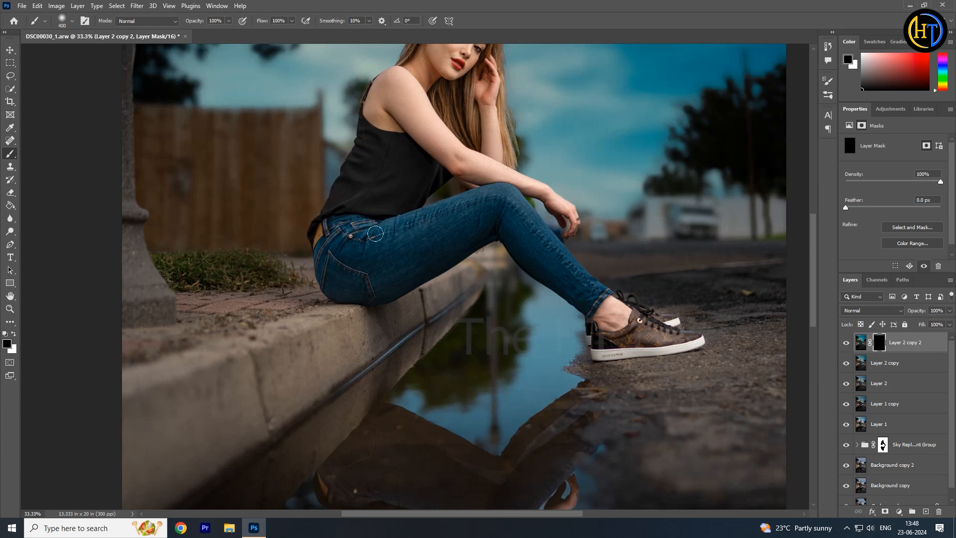
pyautogui.click(15, 335)
pyautogui.moveTo(372, 234)
pyautogui.mouseDown()
pyautogui.moveTo(378, 241)
pyautogui.moveTo(495, 199)
pyautogui.mouseUp()
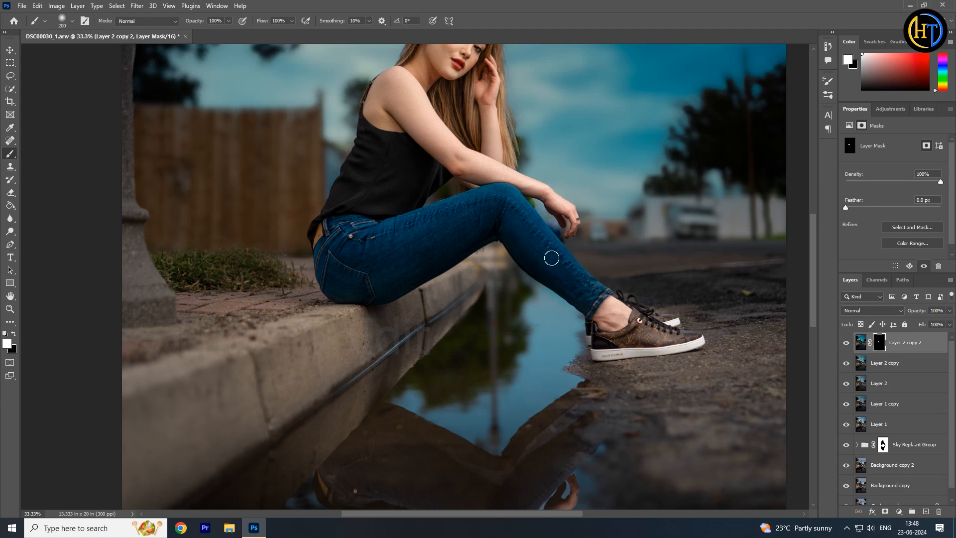
pyautogui.moveTo(589, 290)
pyautogui.mouseDown()
pyautogui.moveTo(583, 335)
pyautogui.moveTo(667, 326)
pyautogui.moveTo(644, 321)
pyautogui.moveTo(635, 342)
pyautogui.mouseUp()
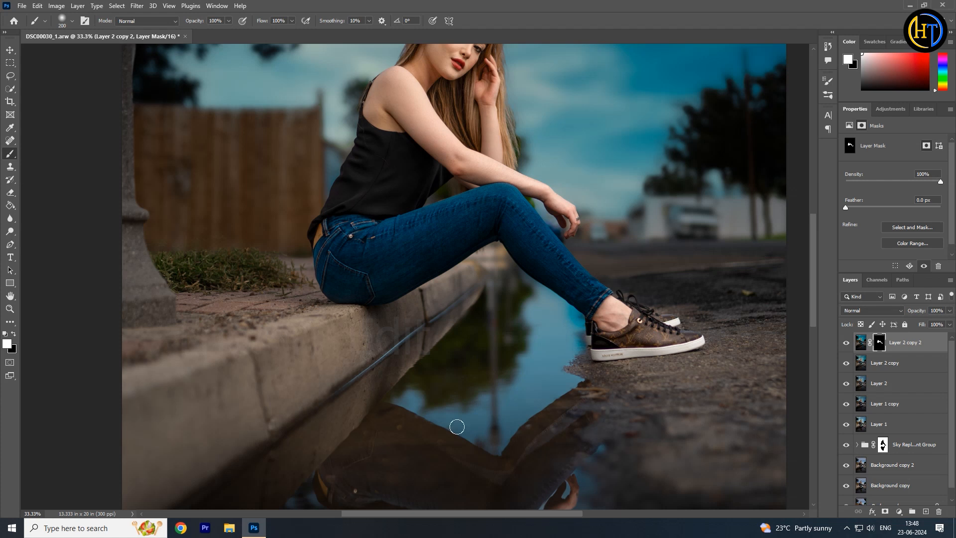
pyautogui.scroll(-2, 456, 428)
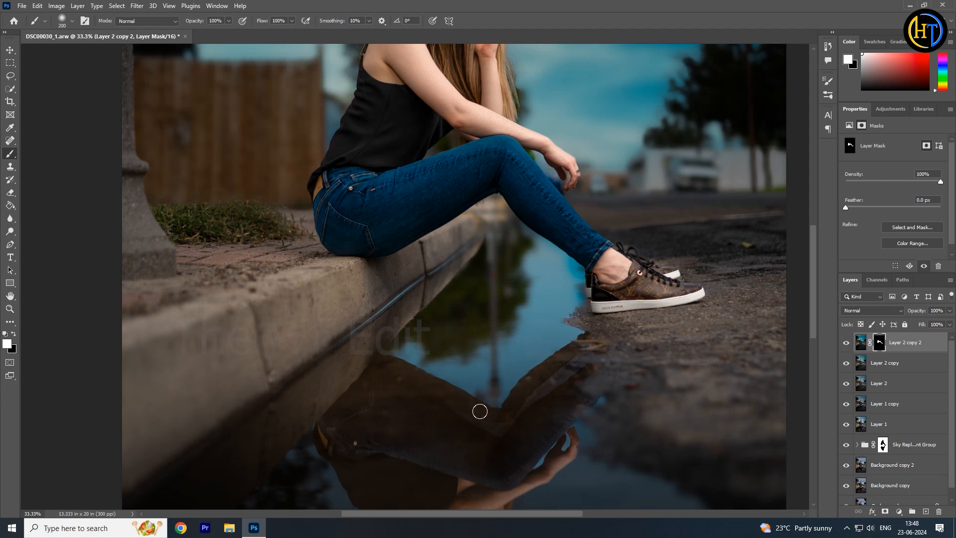
pyautogui.scroll(-5, 459, 348)
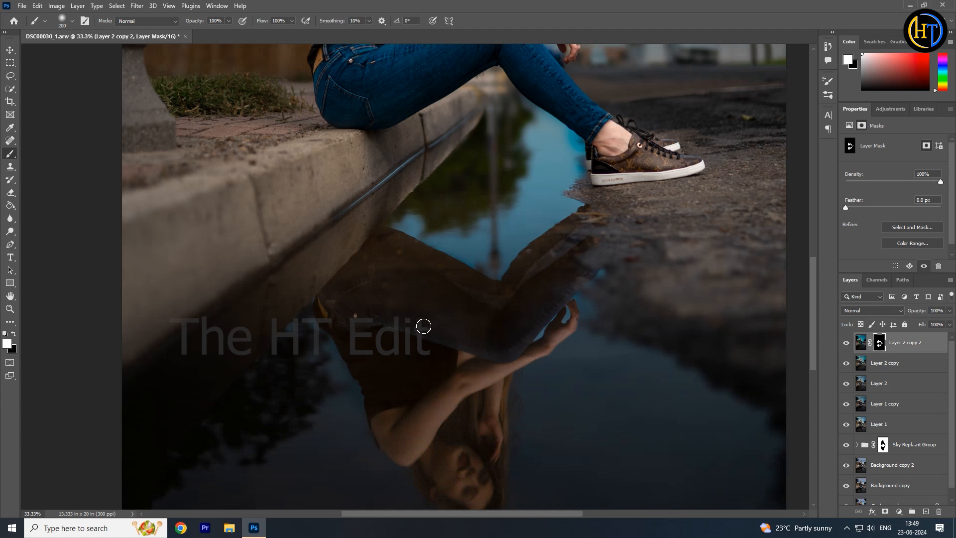
# Enlarge the brush to 2900 and paint white on the mask over the puddle in the image's lower part.
pyautogui.keyDown('alt'); pyautogui.click(409, 142); pyautogui.keyUp('alt')
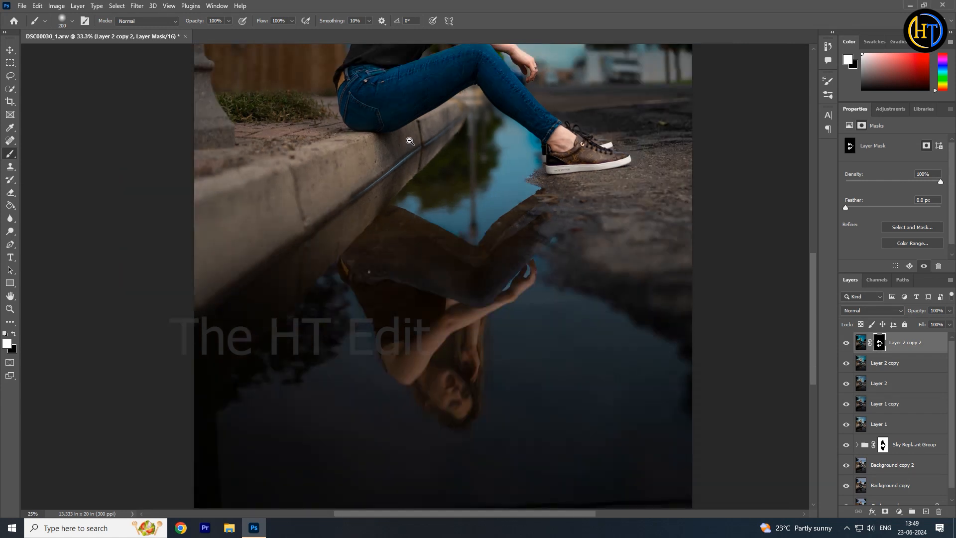
pyautogui.keyDown('alt'); pyautogui.click(410, 143); pyautogui.keyUp('alt')
pyautogui.keyDown('alt'); pyautogui.click(409, 142); pyautogui.keyUp('alt')
pyautogui.moveTo(460, 169); pyautogui.dragTo(460, 312)
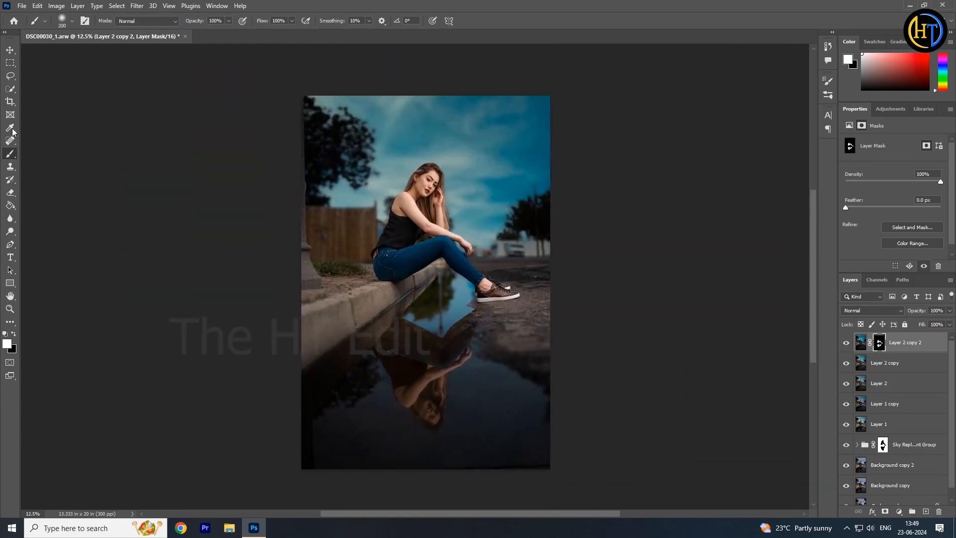
pyautogui.press(']')
pyautogui.press(']')
pyautogui.press(']')
pyautogui.press(']')
pyautogui.press(']')
pyautogui.press(']')
pyautogui.press(']')
pyautogui.press(']')
pyautogui.press(']')
pyautogui.press(']')
pyautogui.press(']')
pyautogui.click(382, 280)
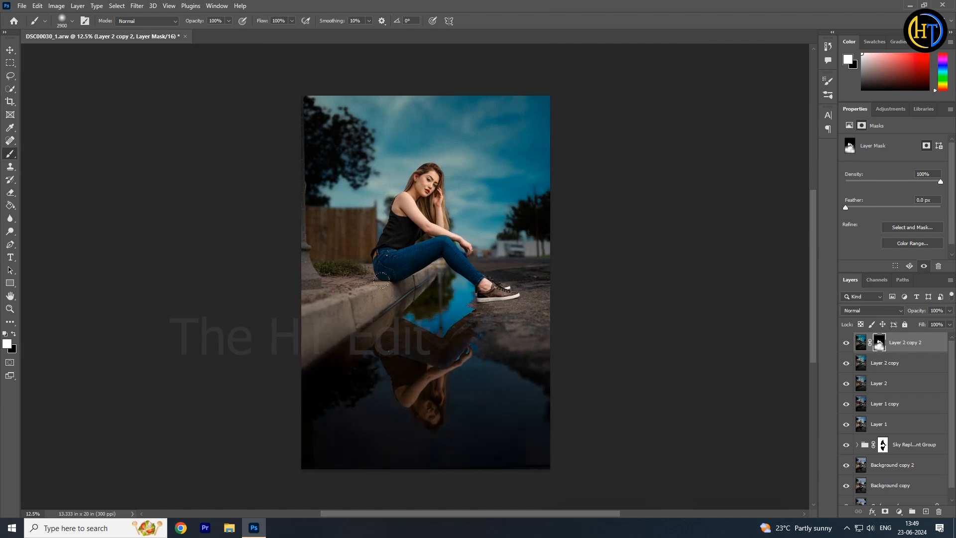
pyautogui.click(237, 63)
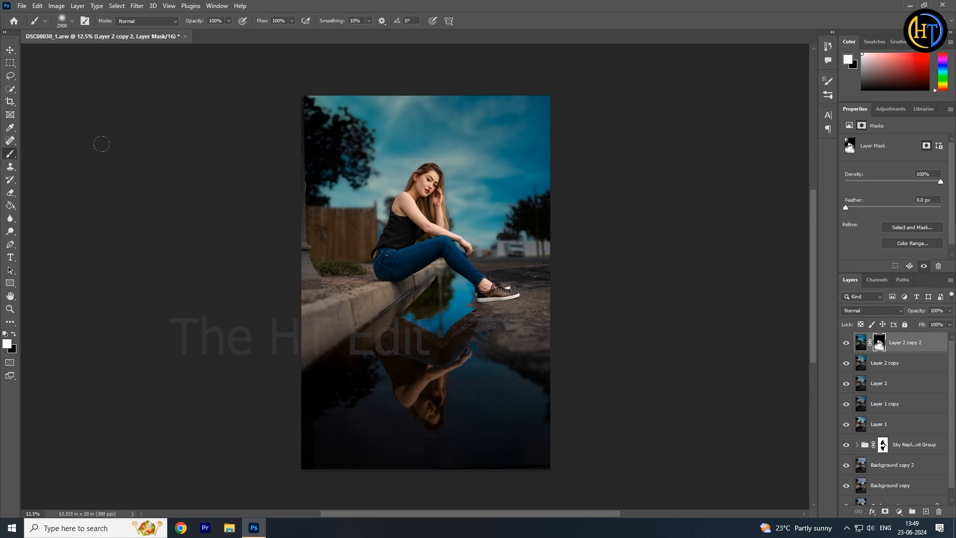
# Stamp all visible layers into a new layer at the top of the layer stack.
pyautogui.click(10, 50)
pyautogui.click(573, 406)
pyautogui.moveTo(523, 307); pyautogui.dragTo(515, 319)
pyautogui.scroll(-1, 693, 350)
pyautogui.press('ctrl')
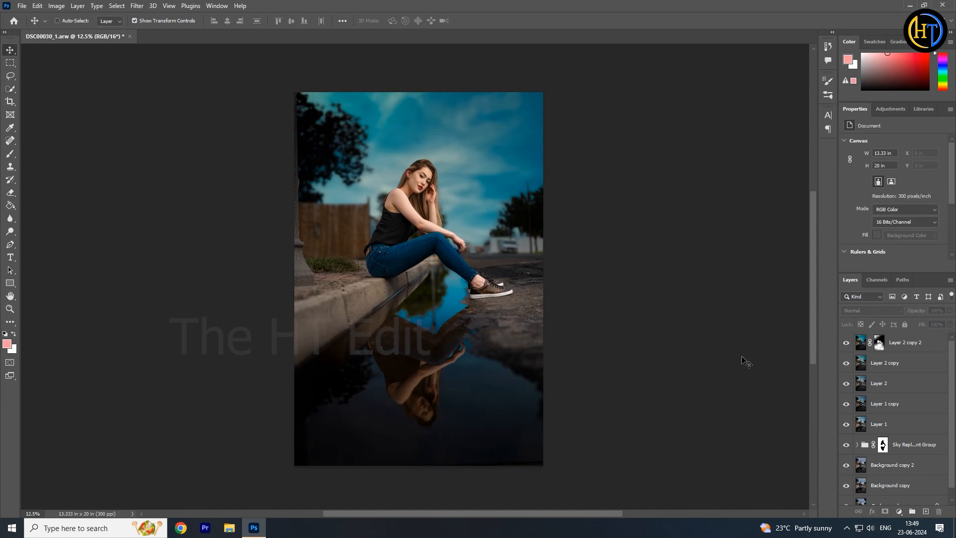
pyautogui.hotkey('ctrl', 'shift', 'alt', 'e')
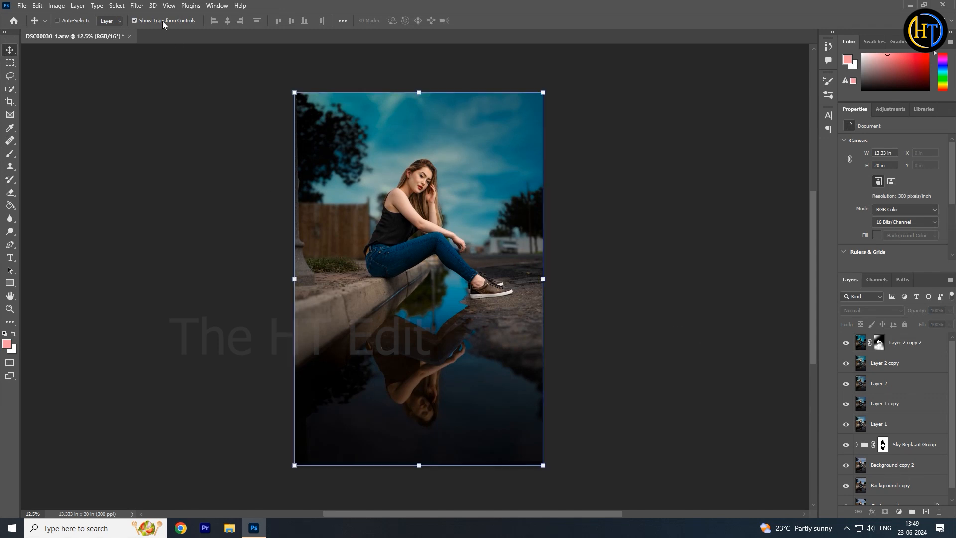
# Smooth the skin on the merged layer with SkinFiner, raising the mask Tolerance, the Fine smoothing and the Skin Imperfections Amount.
pyautogui.click(138, 6)
pyautogui.moveTo(199, 233)
pyautogui.click(267, 236)
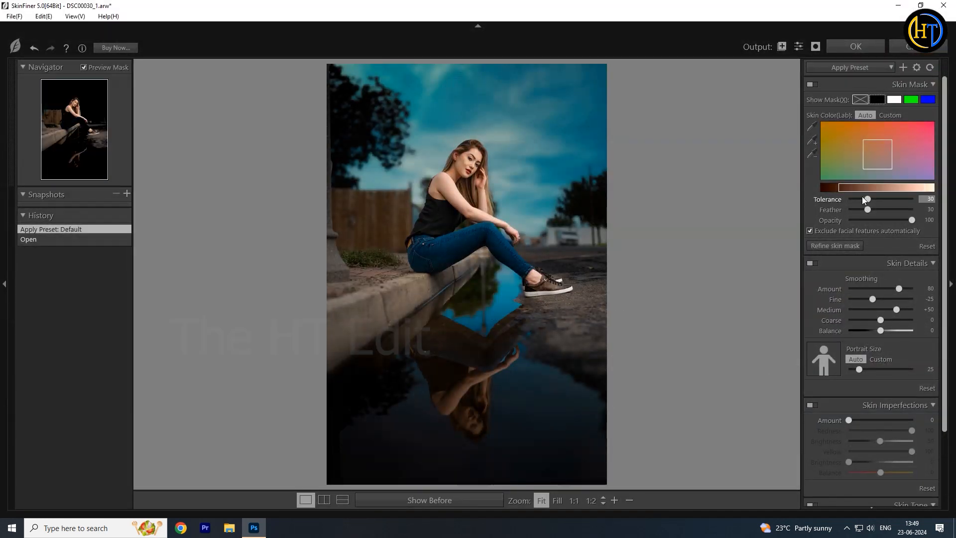
pyautogui.moveTo(867, 199); pyautogui.dragTo(874, 199)
pyautogui.moveTo(872, 299); pyautogui.dragTo(882, 300)
pyautogui.moveTo(865, 420); pyautogui.dragTo(882, 422)
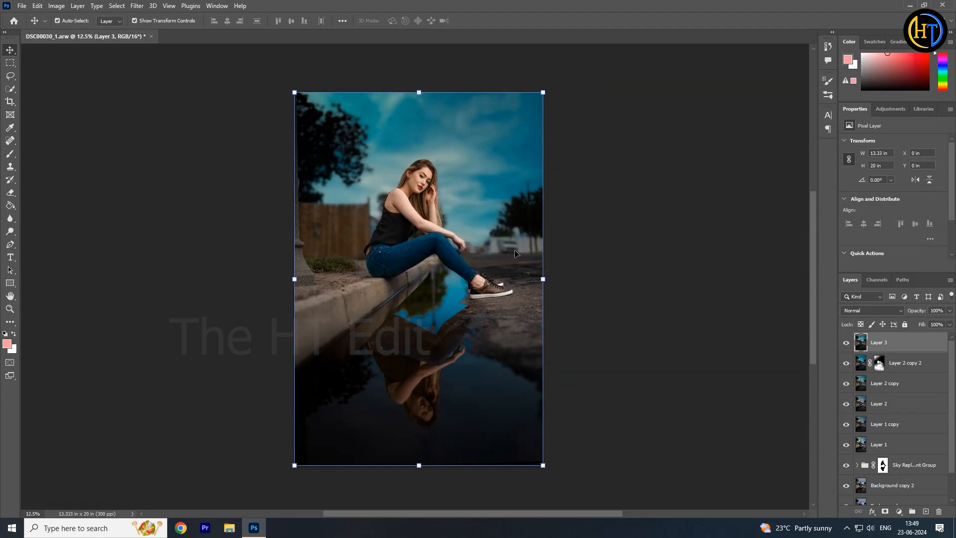
# Compare the woman's face up close with and without the skin smoothing of Layer 3.
pyautogui.scroll(5, 419, 186)
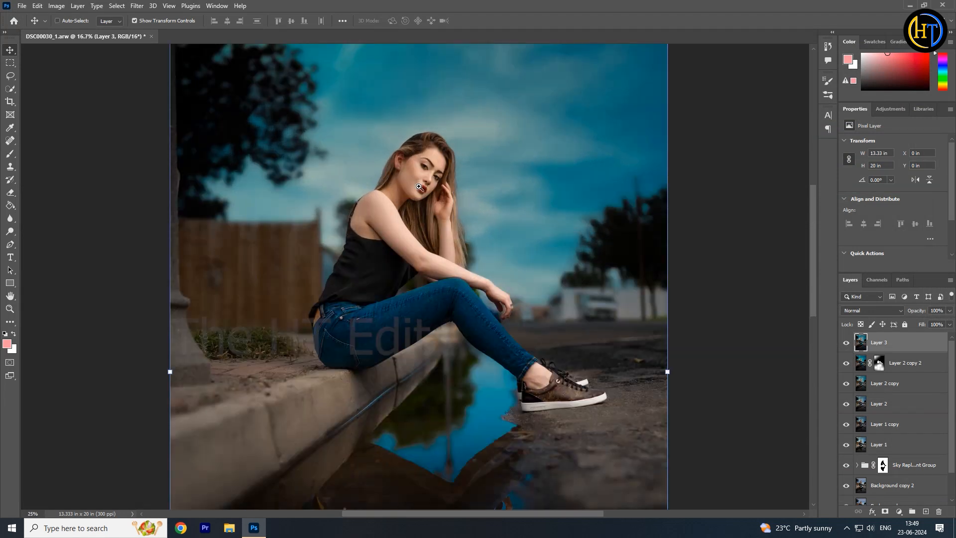
pyautogui.scroll(1, 419, 186)
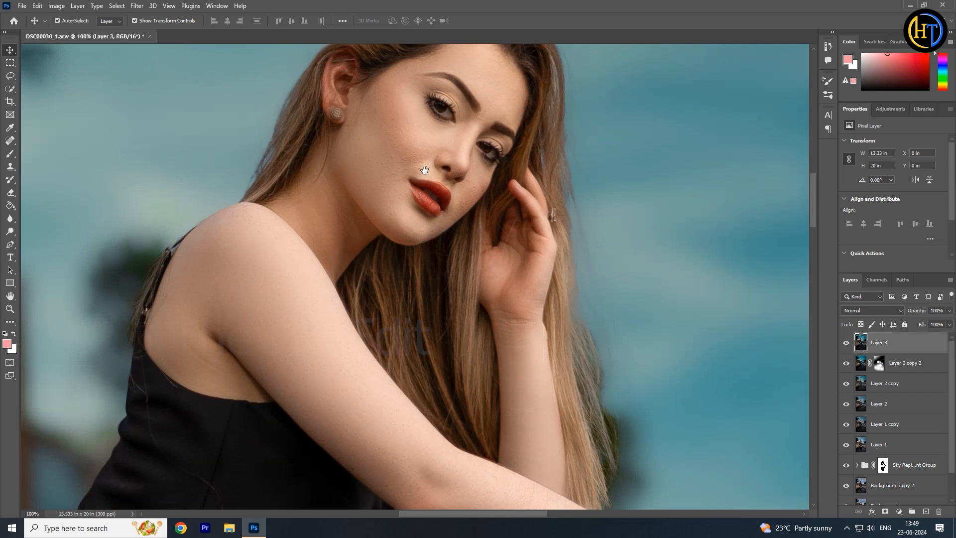
pyautogui.moveTo(418, 168); pyautogui.dragTo(423, 236)
pyautogui.click(846, 342)
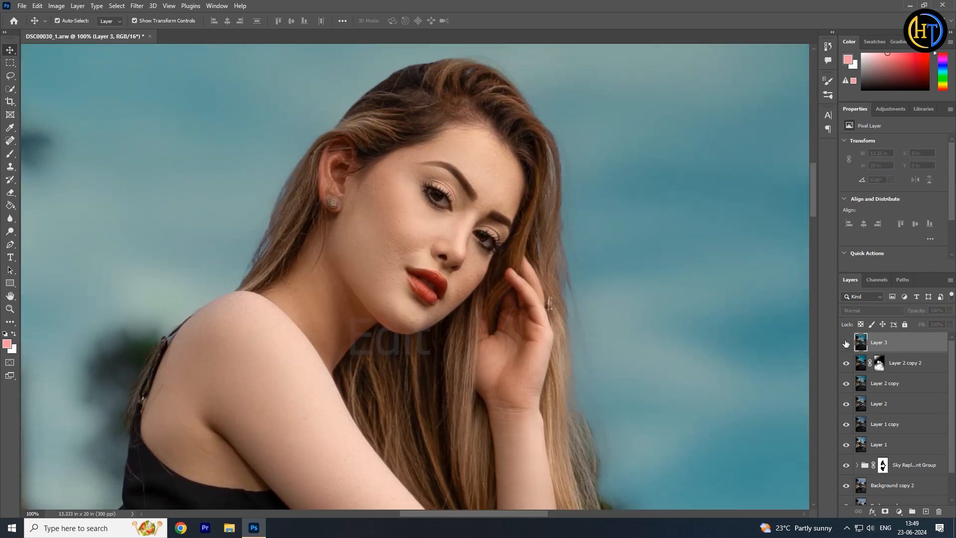
pyautogui.click(846, 343)
pyautogui.click(846, 343)
pyautogui.click(846, 342)
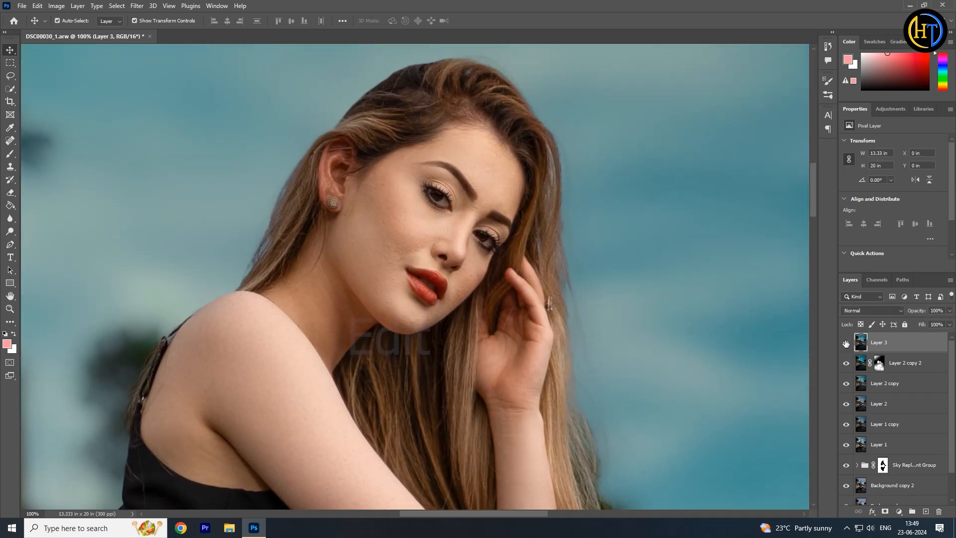
pyautogui.scroll(-5, 386, 242)
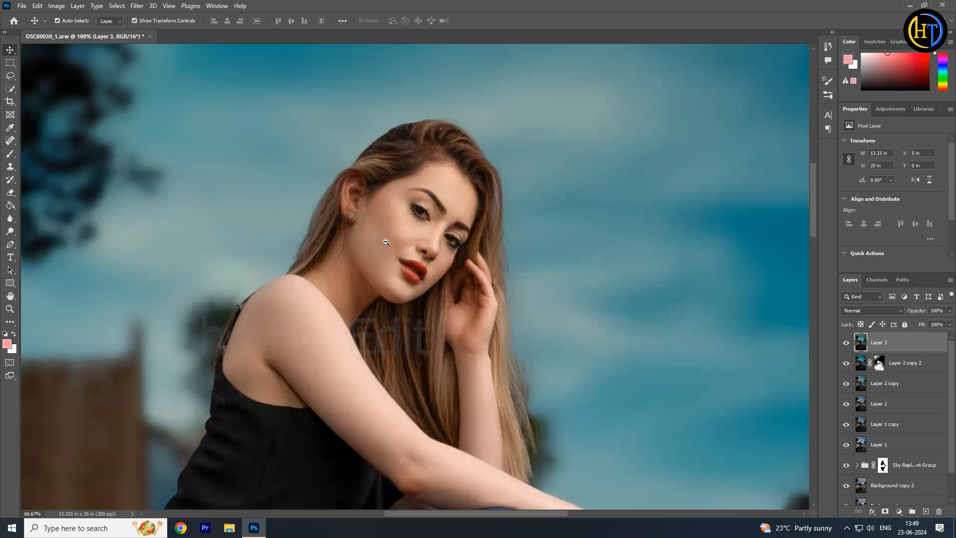
pyautogui.scroll(-1, 455, 339)
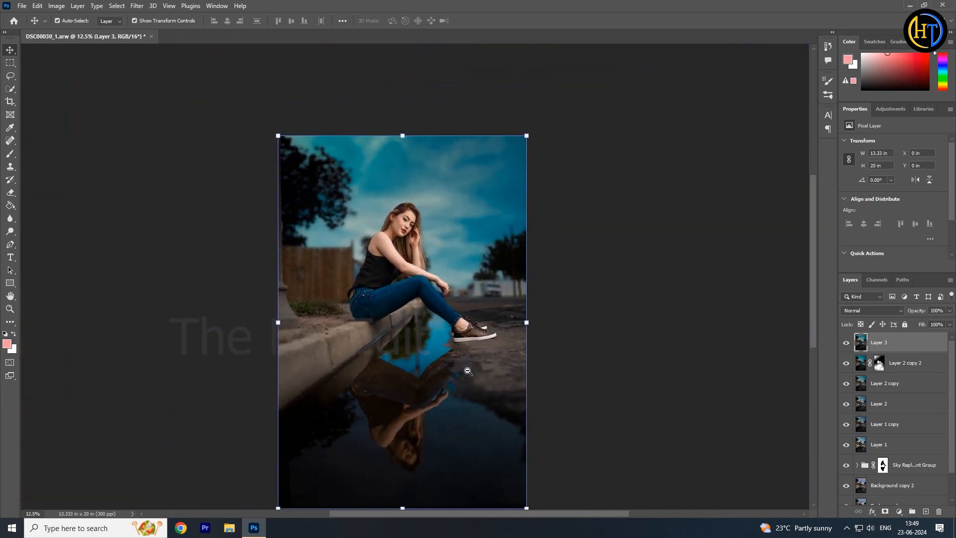
# Duplicate Layer 3 and shift the duplicate's colors toward teal with the Camera Raw Filter's Calibration adjustment.
pyautogui.moveTo(903, 348); pyautogui.dragTo(926, 512)
pyautogui.click(137, 6)
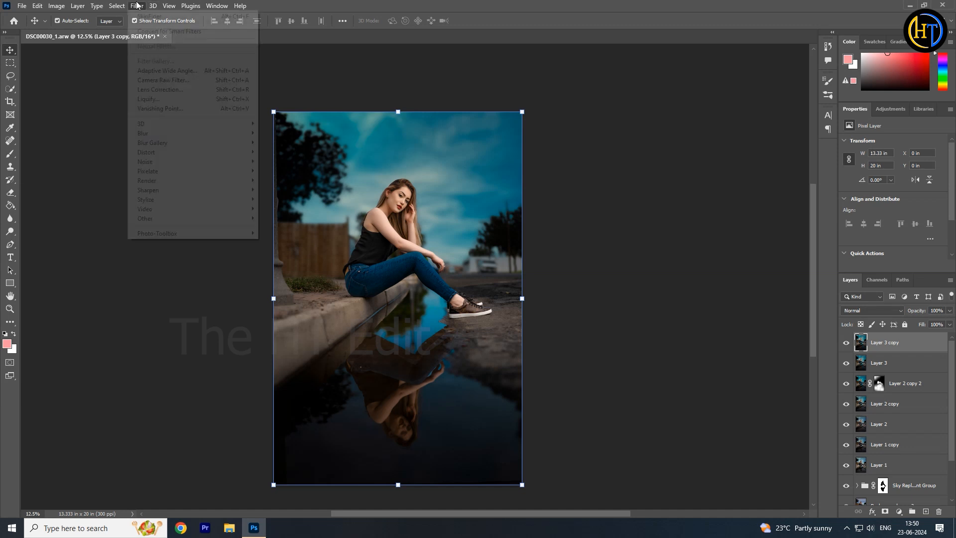
pyautogui.click(198, 81)
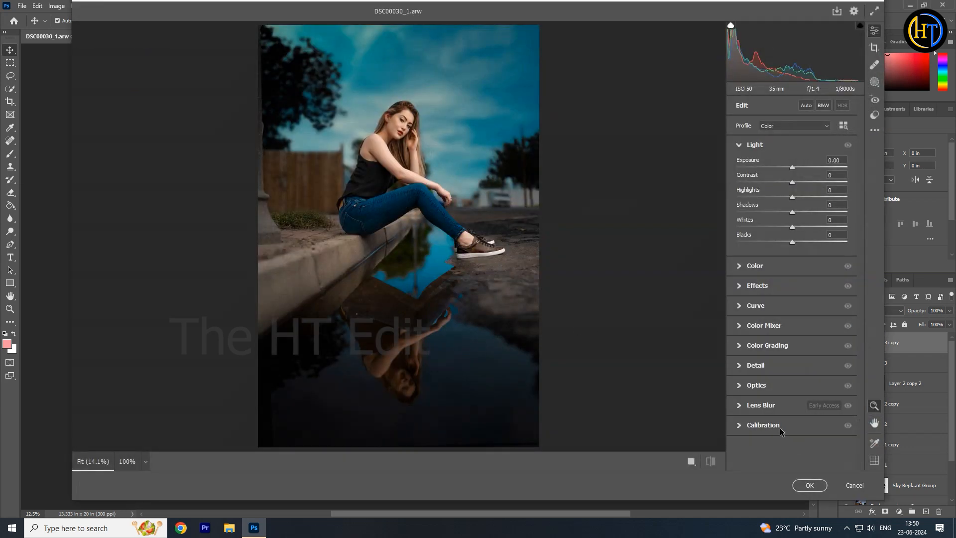
pyautogui.click(782, 423)
pyautogui.moveTo(798, 405); pyautogui.dragTo(815, 418)
pyautogui.click(810, 486)
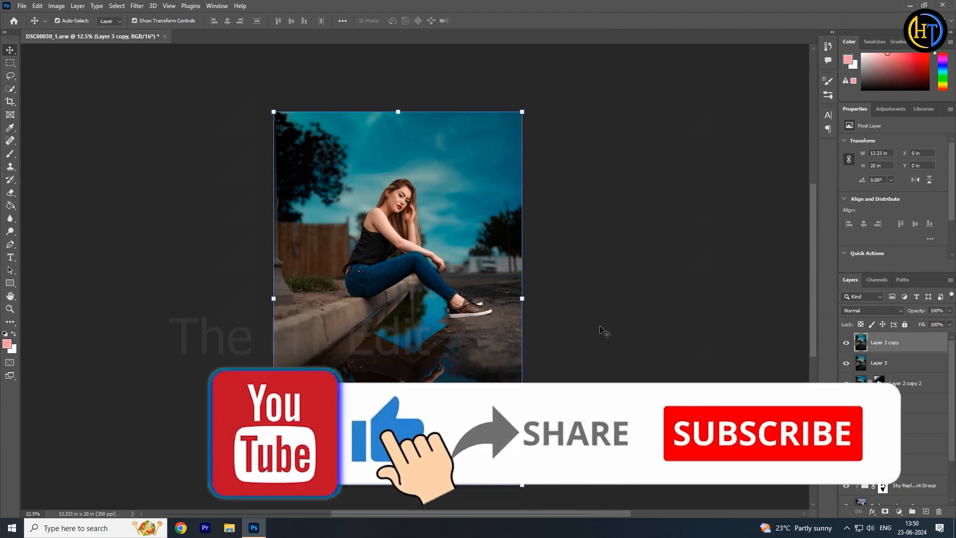
# Compare the image with and without the calibrated Layer 3 copy.
pyautogui.click(845, 344)
pyautogui.click(845, 343)
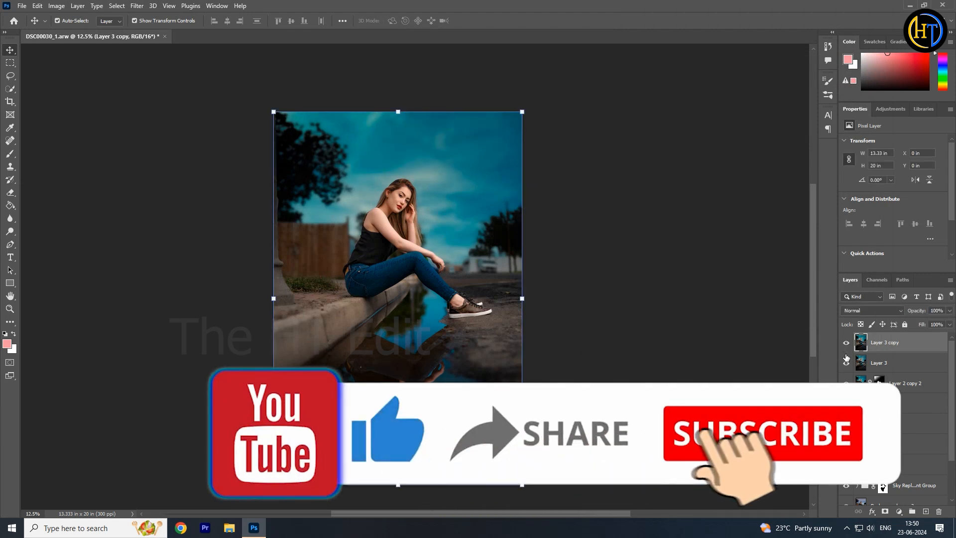
pyautogui.click(847, 343)
pyautogui.click(847, 344)
pyautogui.click(846, 344)
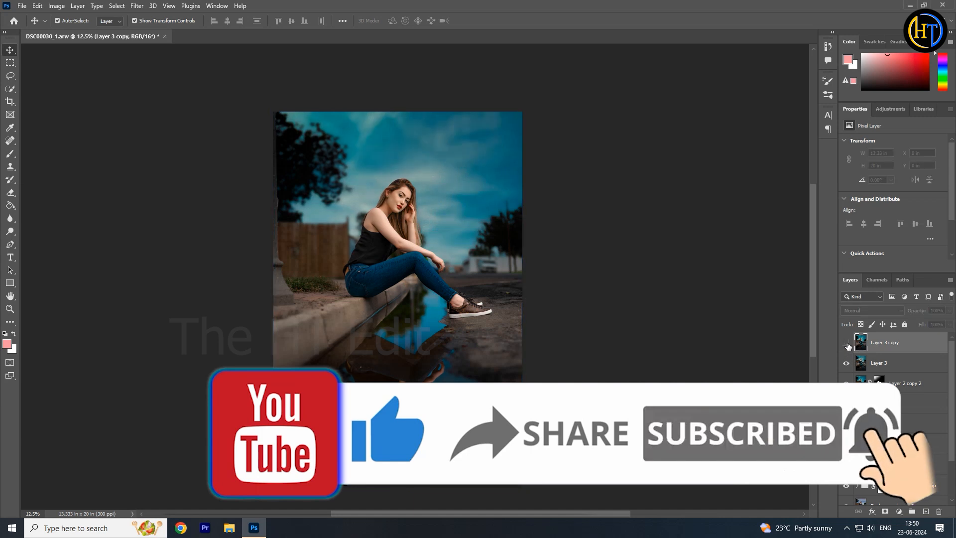
pyautogui.click(847, 344)
pyautogui.click(846, 344)
pyautogui.click(846, 344)
# Duplicate Layer 3 copy and set the duplicate's blend mode to Vivid Light.
pyautogui.moveTo(888, 351); pyautogui.dragTo(928, 511)
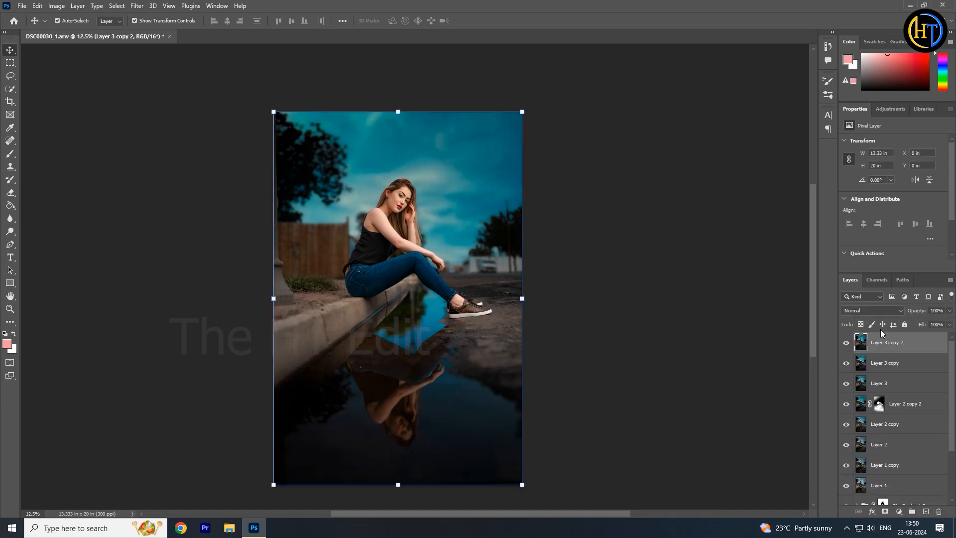
pyautogui.click(885, 312)
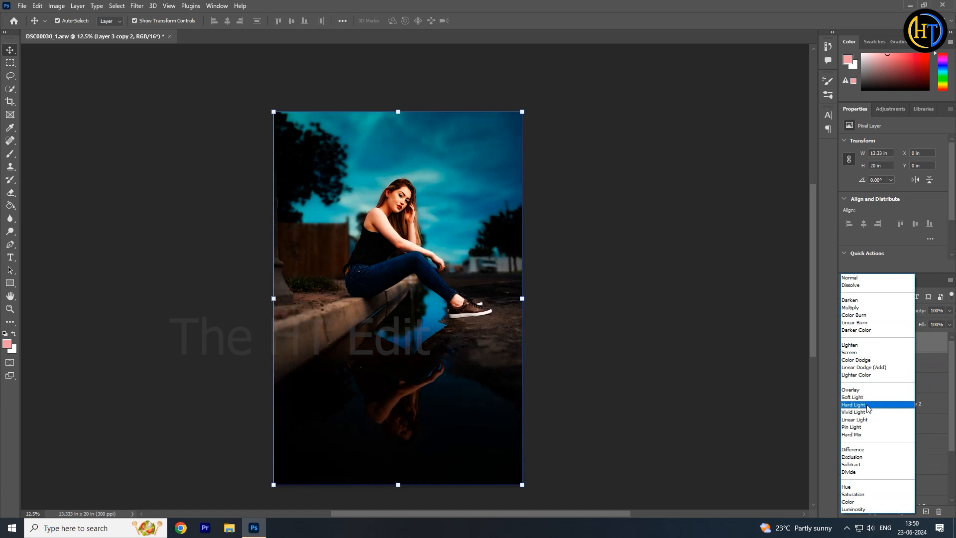
pyautogui.click(866, 416)
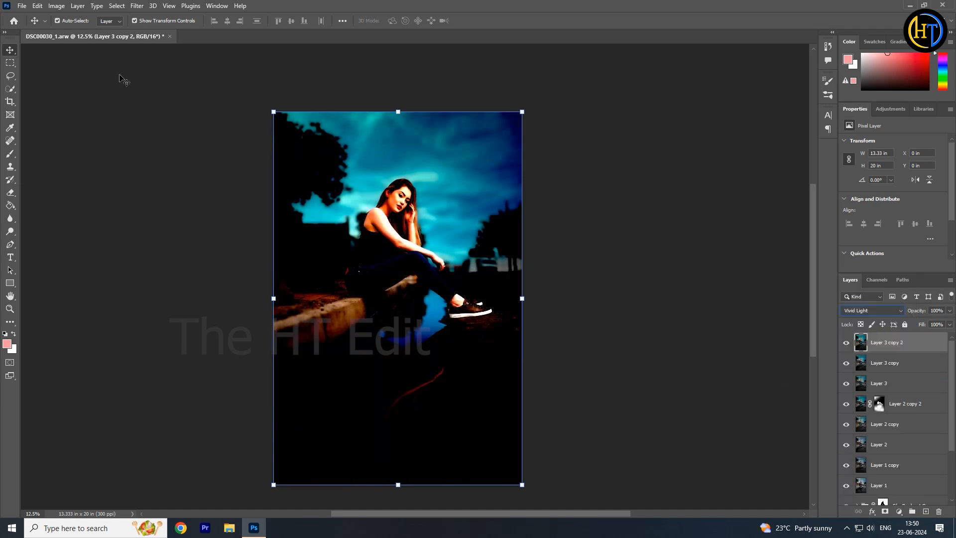
# Apply the High Pass filter with a radius of 1.4 pixels to Layer 3 copy 2.
pyautogui.click(137, 7)
pyautogui.moveTo(182, 220)
pyautogui.click(279, 227)
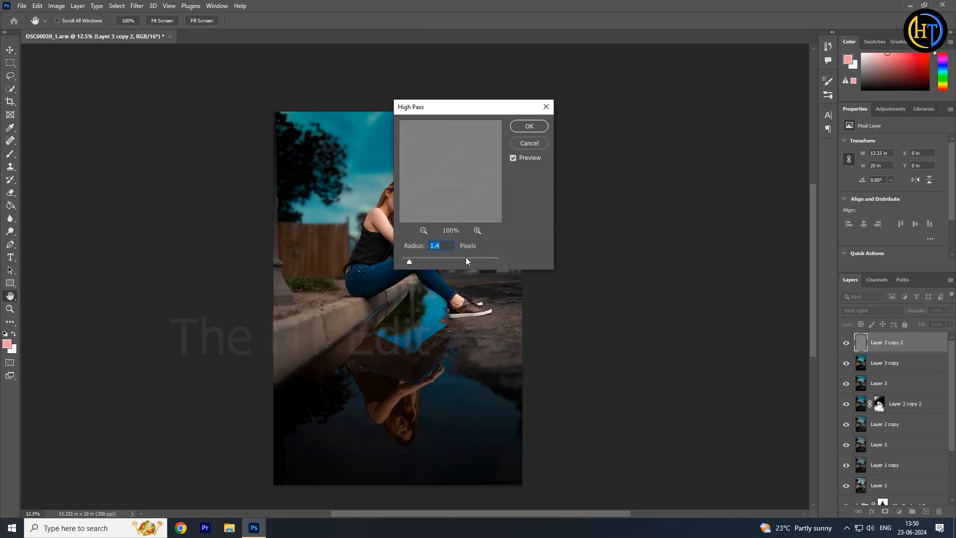
pyautogui.click(531, 127)
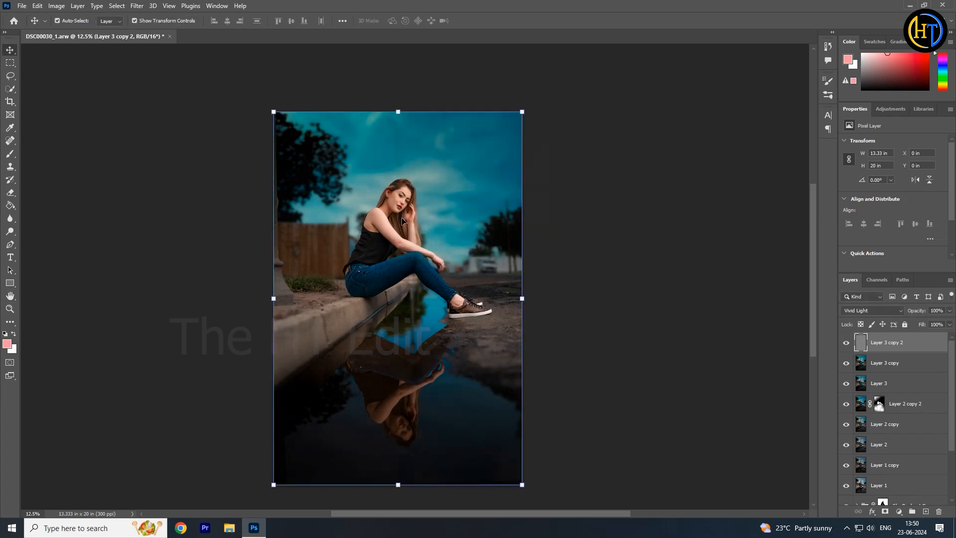
# Compare the woman's face up close with and without the High Pass sharpening layer, and check the whole image again.
pyautogui.keyDown('ctrl'); pyautogui.click(401, 203); pyautogui.keyUp('ctrl')
pyautogui.keyDown('ctrl'); pyautogui.click(401, 202); pyautogui.keyUp('ctrl')
pyautogui.keyDown('ctrl'); pyautogui.click(401, 202); pyautogui.keyUp('ctrl')
pyautogui.keyDown('ctrl'); pyautogui.click(401, 203); pyautogui.keyUp('ctrl')
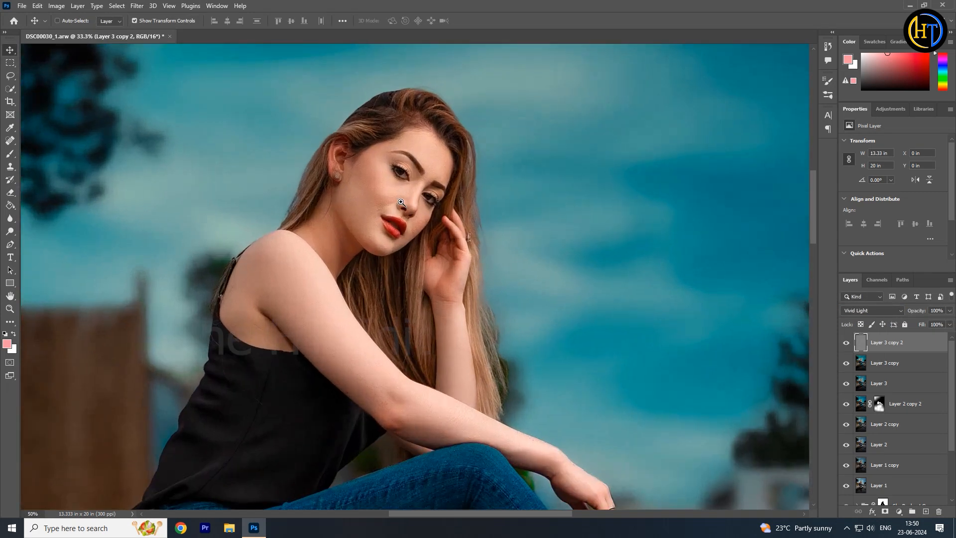
pyautogui.keyDown('ctrl'); pyautogui.click(401, 202); pyautogui.keyUp('ctrl')
pyautogui.keyDown('ctrl'); pyautogui.click(403, 198); pyautogui.keyUp('ctrl')
pyautogui.keyDown('ctrl'); pyautogui.click(401, 269); pyautogui.keyUp('ctrl')
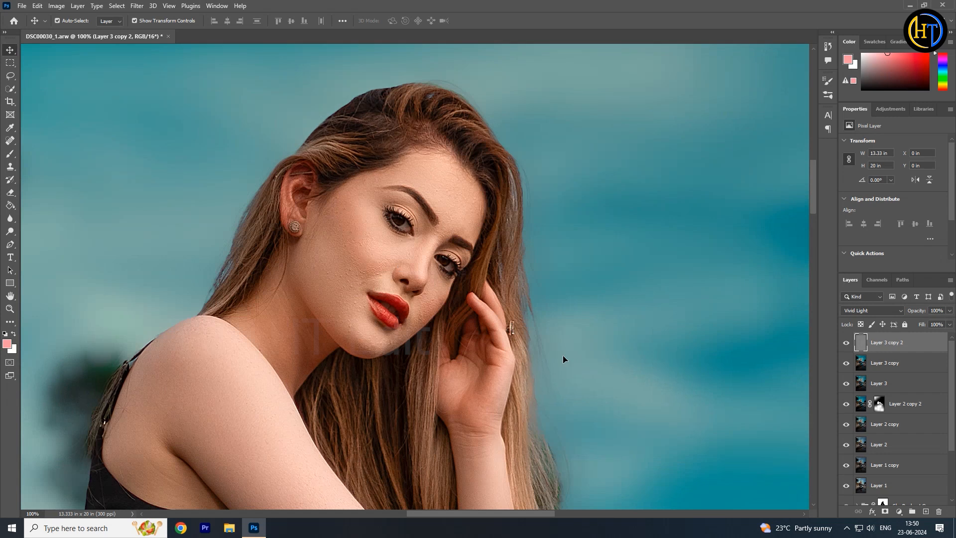
pyautogui.click(845, 344)
pyautogui.click(846, 343)
pyautogui.keyDown('alt'); pyautogui.click(435, 229); pyautogui.keyUp('alt')
pyautogui.keyDown('alt'); pyautogui.click(434, 229); pyautogui.keyUp('alt')
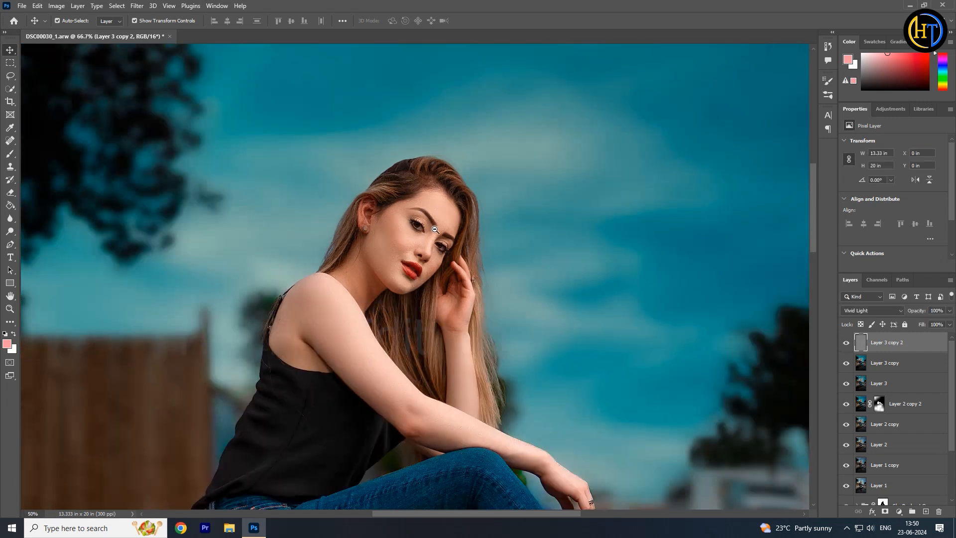
pyautogui.keyDown('alt'); pyautogui.click(435, 229); pyautogui.keyUp('alt')
pyautogui.keyDown('alt'); pyautogui.click(435, 229); pyautogui.keyUp('alt')
pyautogui.moveTo(473, 310); pyautogui.dragTo(459, 265)
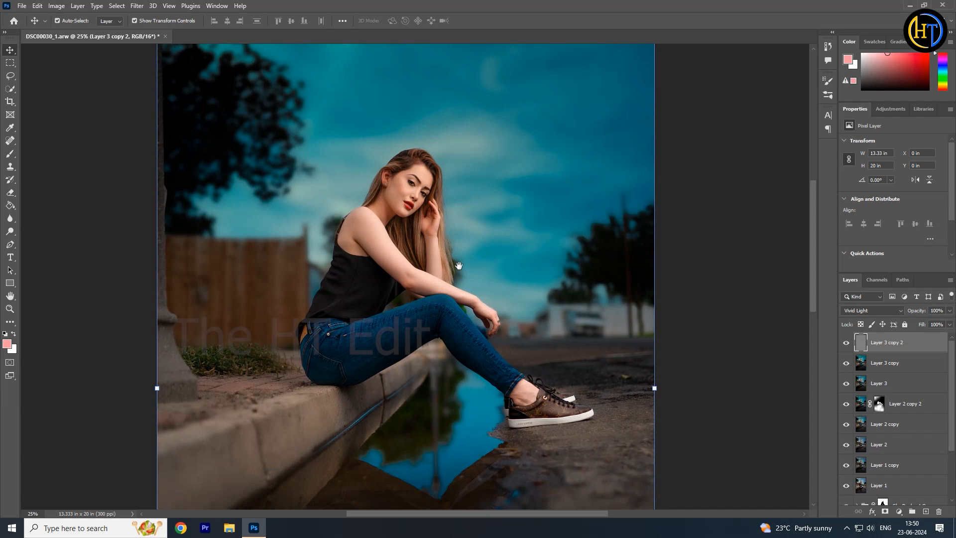
pyautogui.keyDown('alt'); pyautogui.click(459, 266); pyautogui.keyUp('alt')
pyautogui.keyDown('alt'); pyautogui.click(459, 265); pyautogui.keyUp('alt')
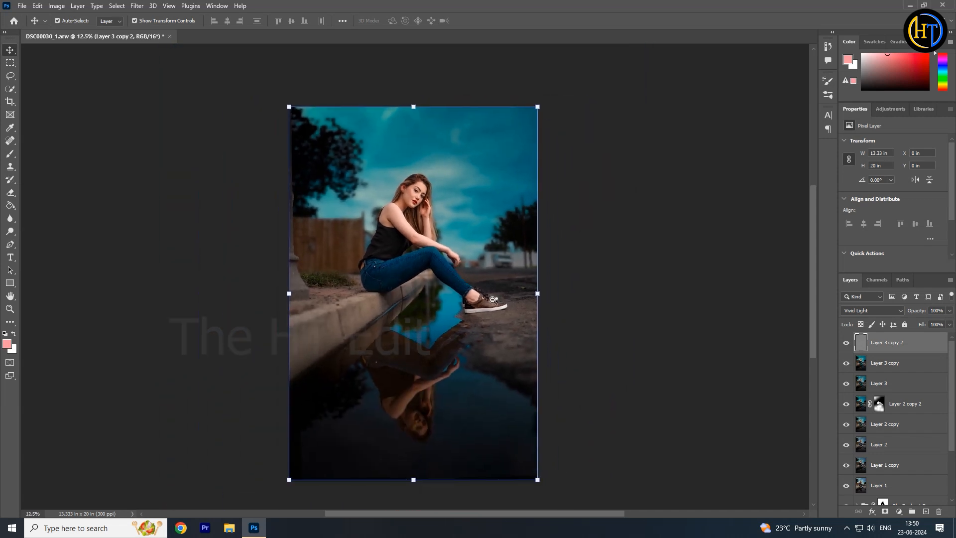
pyautogui.keyDown('alt'); pyautogui.click(493, 299); pyautogui.keyUp('alt')
# Group all the edited layers above the original Background layer.
pyautogui.scroll(-3, 901, 398)
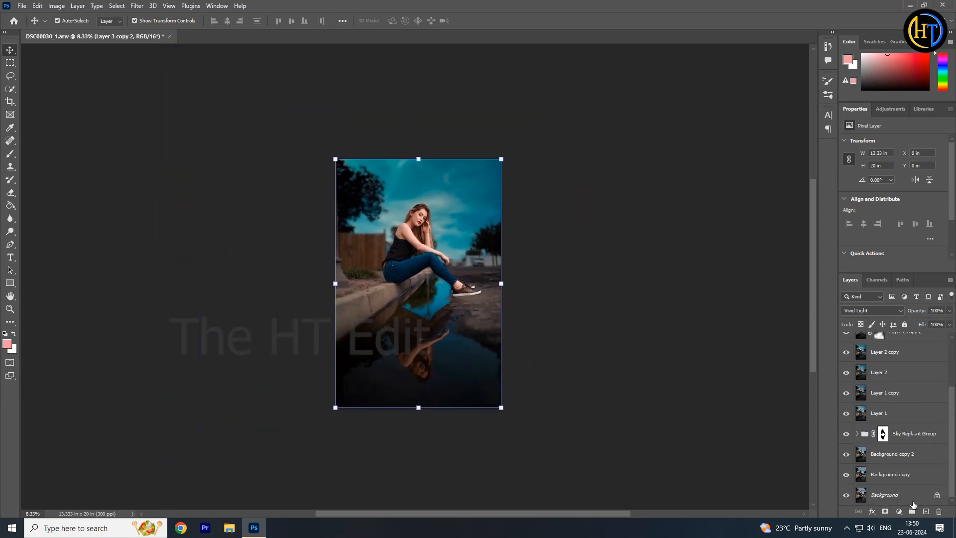
pyautogui.keyDown('shift'); pyautogui.click(913, 480); pyautogui.keyUp('shift')
pyautogui.scroll(3, 891, 423)
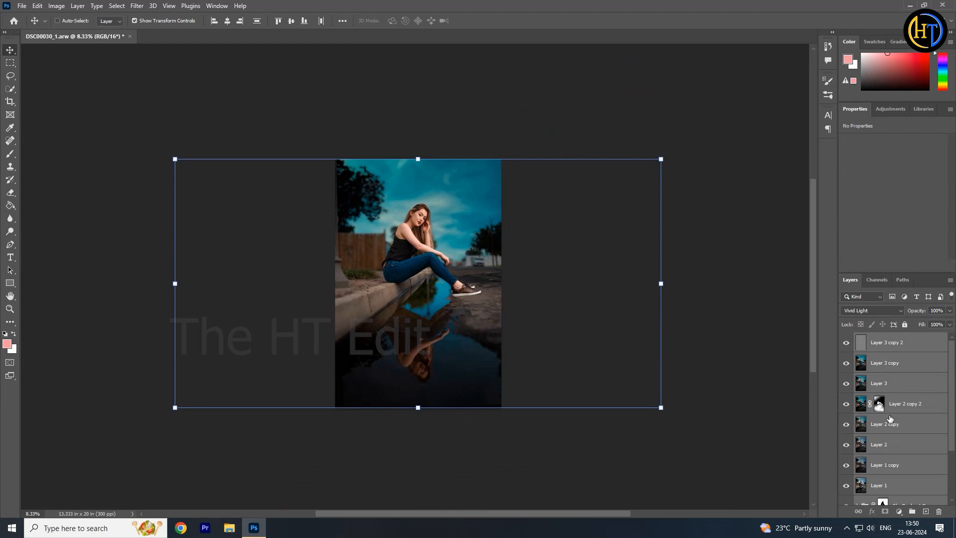
pyautogui.hotkey('ctrl', 'g')
# Compare the finished edit with the original photo by hiding and showing Group 1, and clear the layer selection.
pyautogui.click(847, 339)
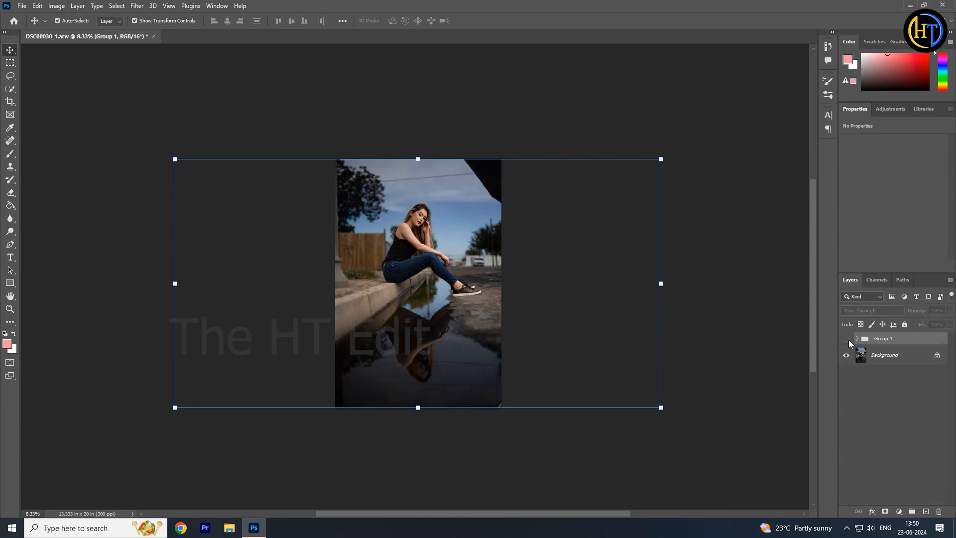
pyautogui.click(846, 339)
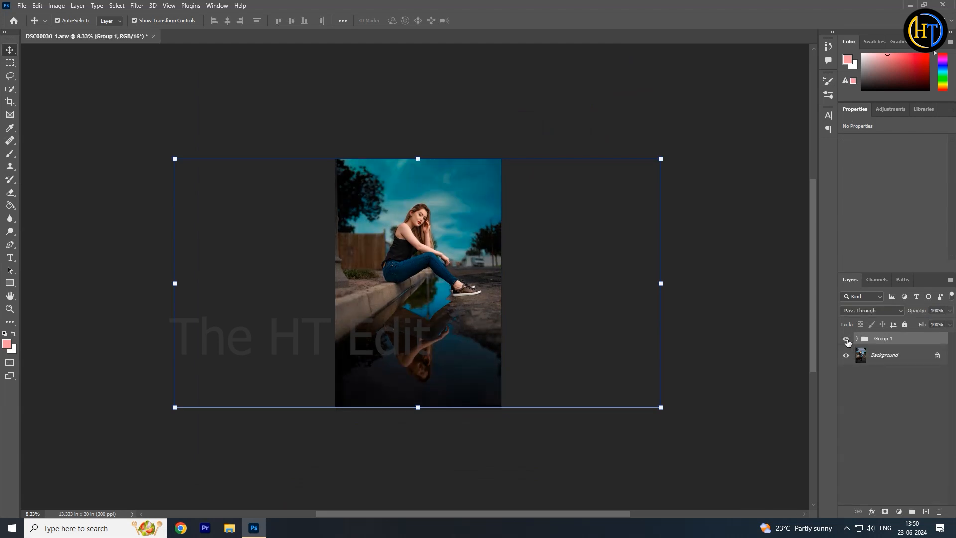
pyautogui.click(847, 339)
pyautogui.click(848, 340)
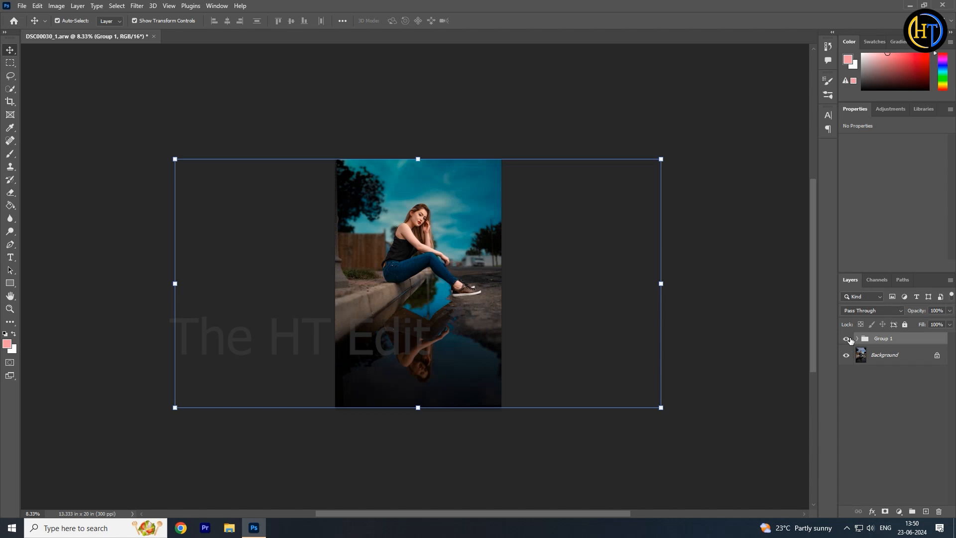
pyautogui.click(879, 400)
pyautogui.scroll(1, 478, 289)
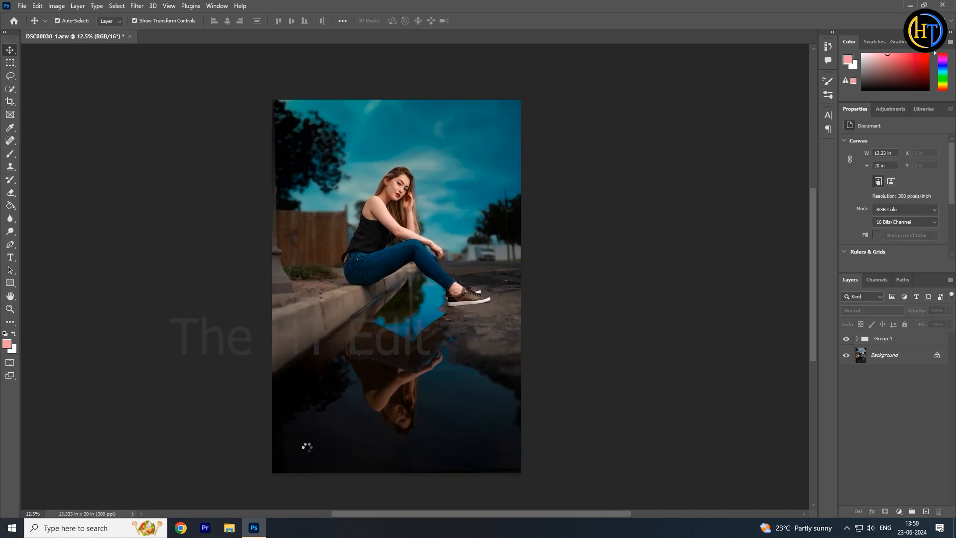
# Add the HT logo PNG to the portrait as a new layer, scaled down small in the photo's lower-right corner.
pyautogui.click(230, 528)
pyautogui.moveTo(319, 298); pyautogui.dragTo(509, 440)
pyautogui.hotkey('ctrl', 't')
pyautogui.click(493, 20)
pyautogui.click(219, 82)
# Save a copy of the portrait to the Desktop as DSC00030_new in JPEG format with quality 12 and the Baseline ("Standard") option.
pyautogui.click(22, 6)
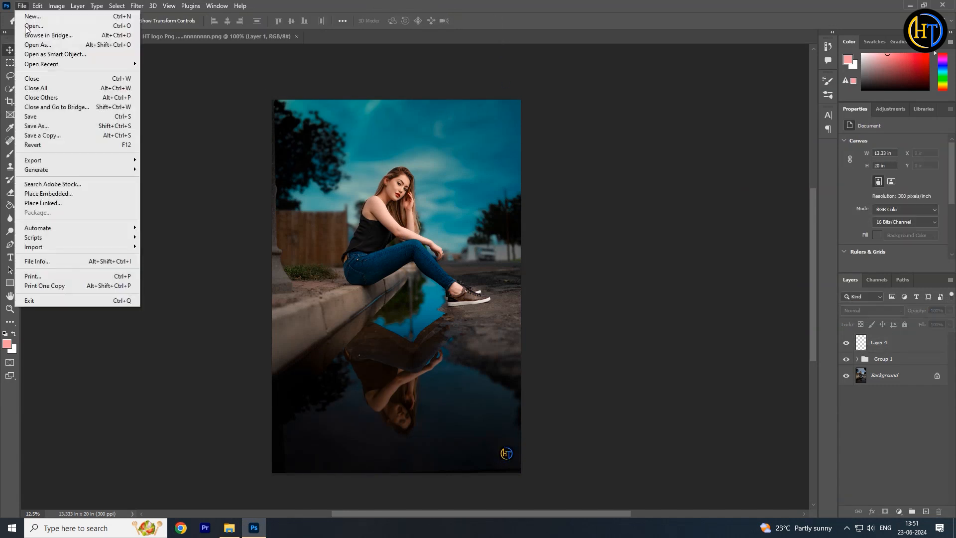
pyautogui.click(51, 139)
pyautogui.click(122, 422)
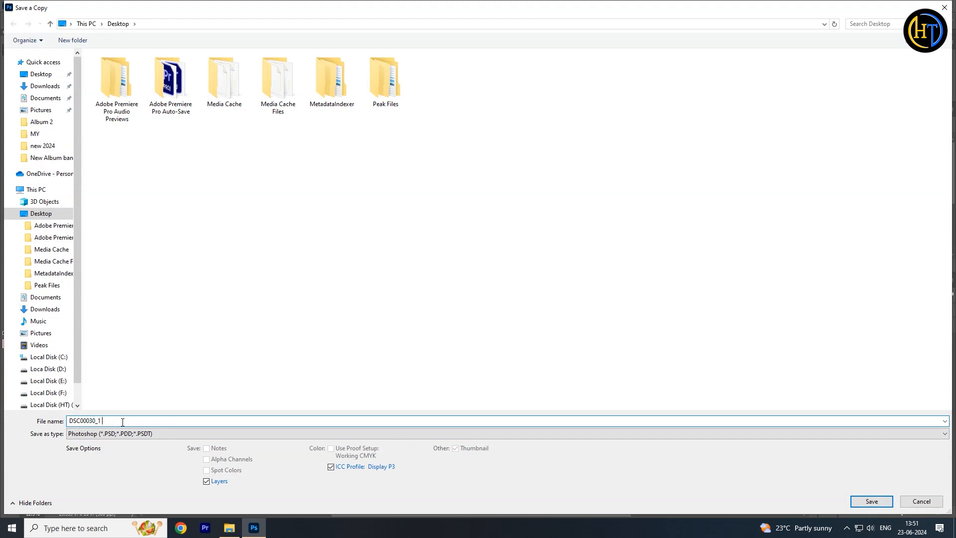
pyautogui.press('BackSpace')
pyautogui.press('BackSpace')
pyautogui.write('n')
pyautogui.click(597, 355)
pyautogui.click(297, 439)
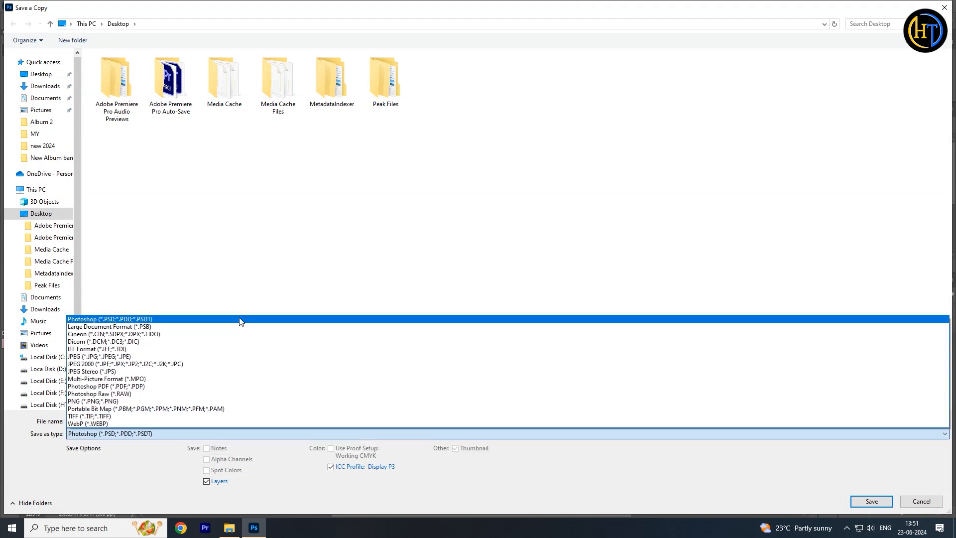
pyautogui.click(254, 356)
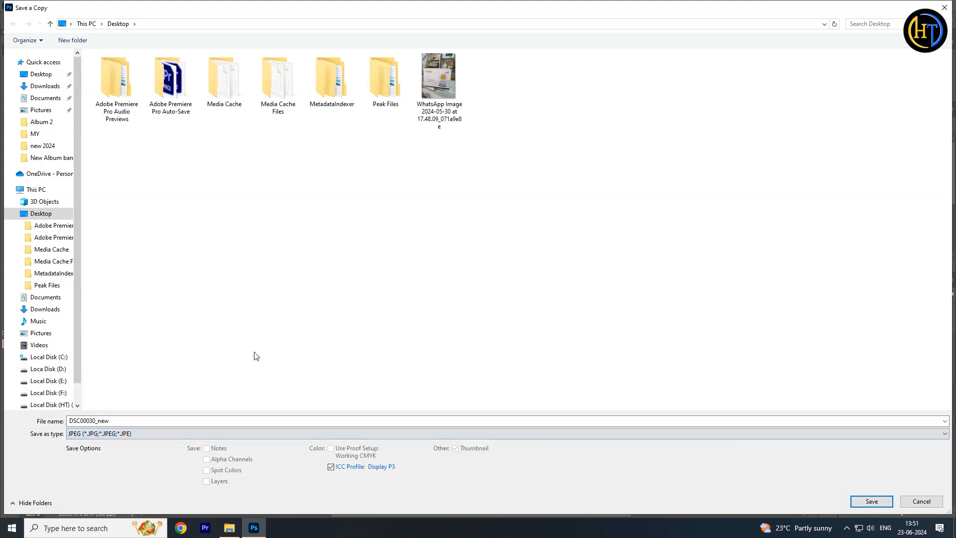
pyautogui.click(872, 501)
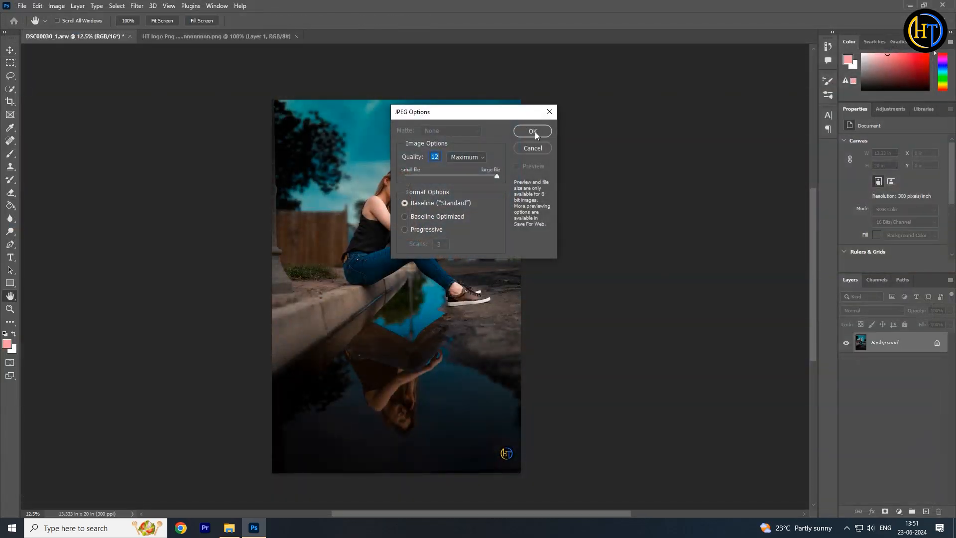
pyautogui.click(535, 131)
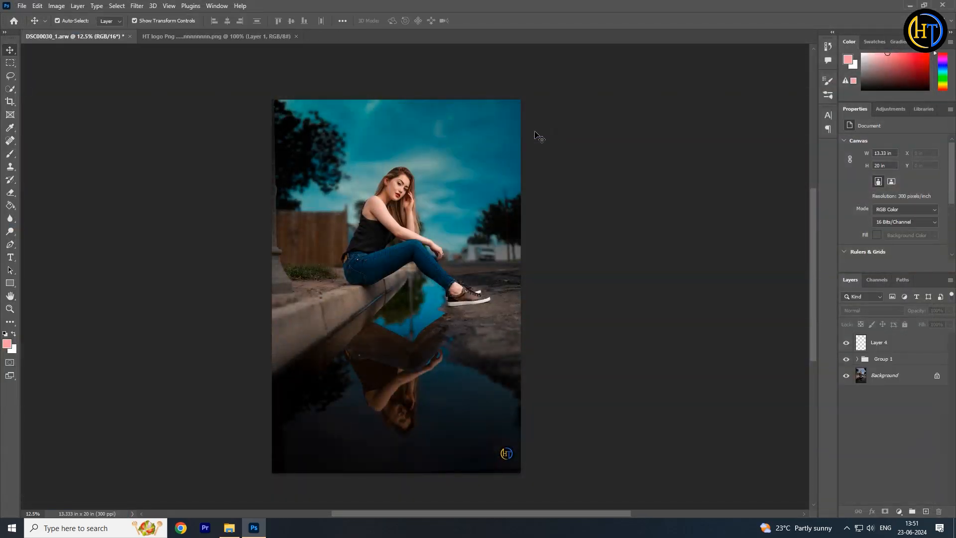